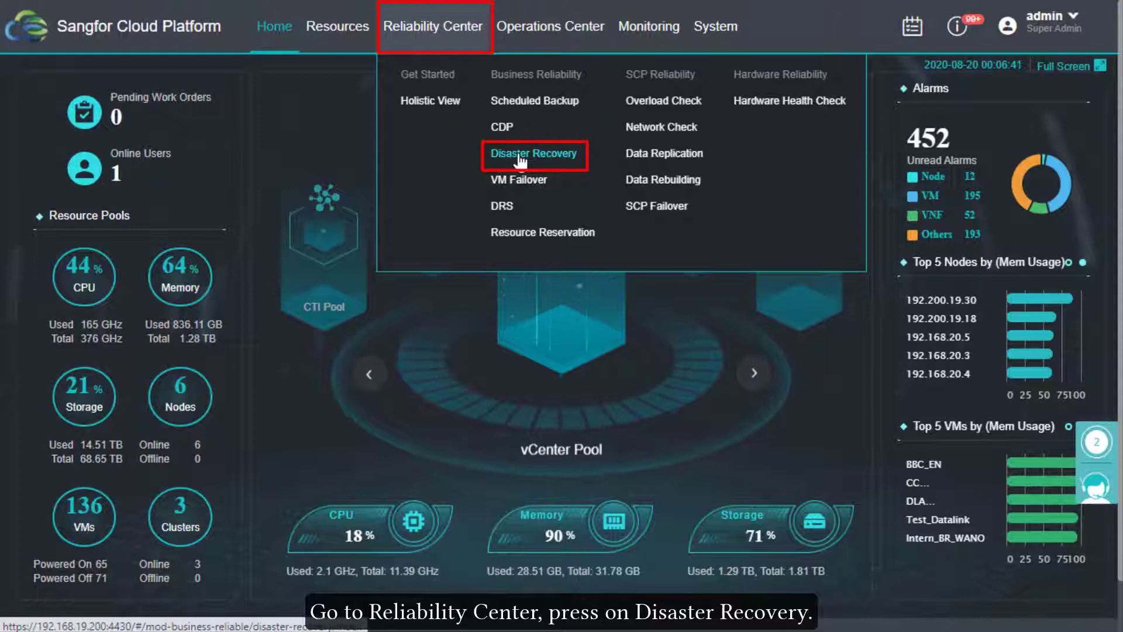
- Show the Cross-site DR Task list under Reliability Center > Disaster Recovery
click(519, 158)
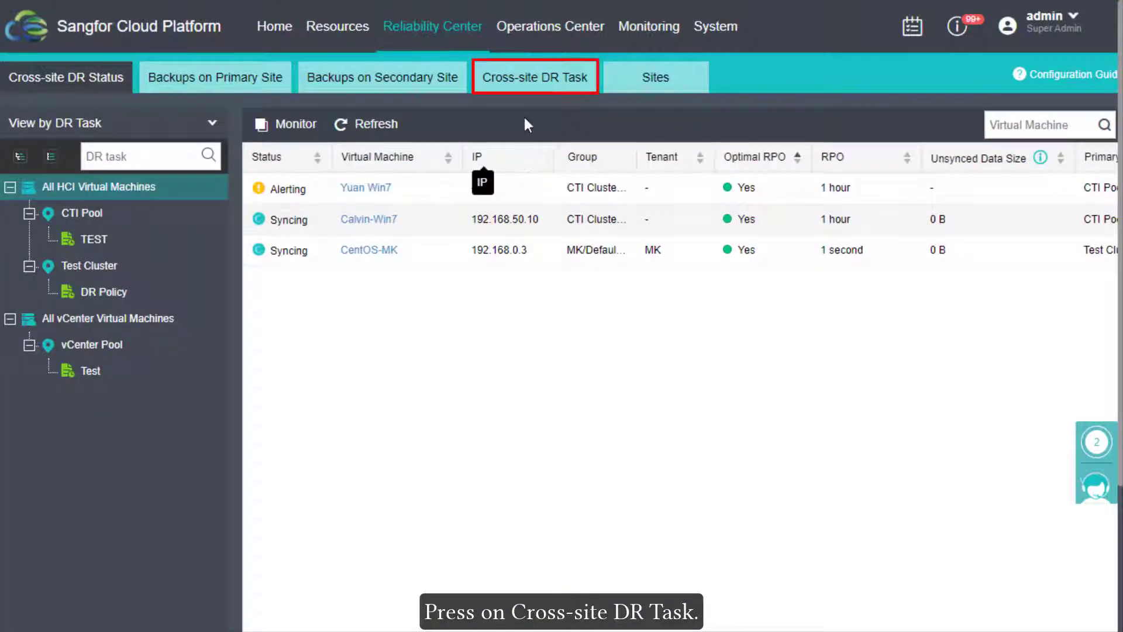
click(532, 88)
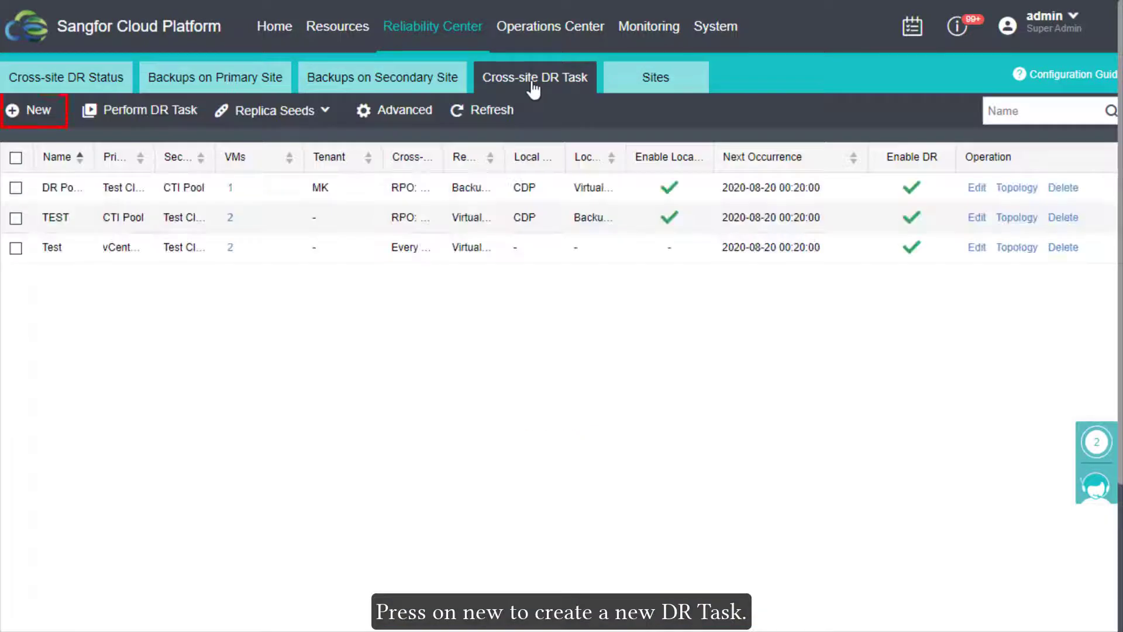
- Start a new DR task named 'DR Testing Task' with CTI Pool as primary site and Test Cluster as secondary
click(35, 112)
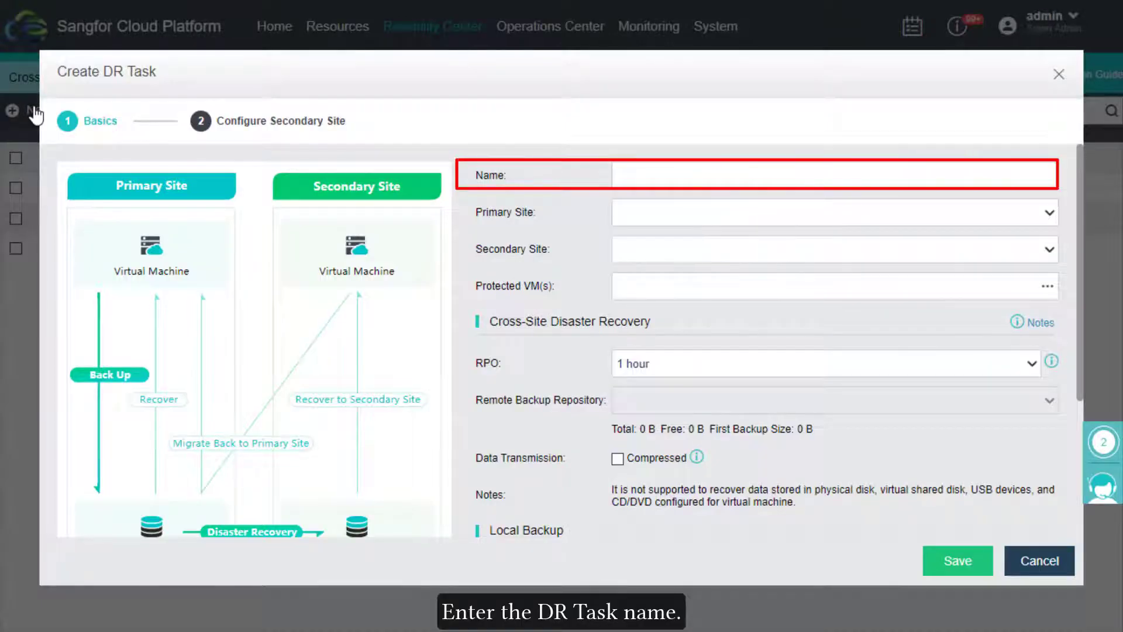
click(664, 177)
text(DR Testing Task)
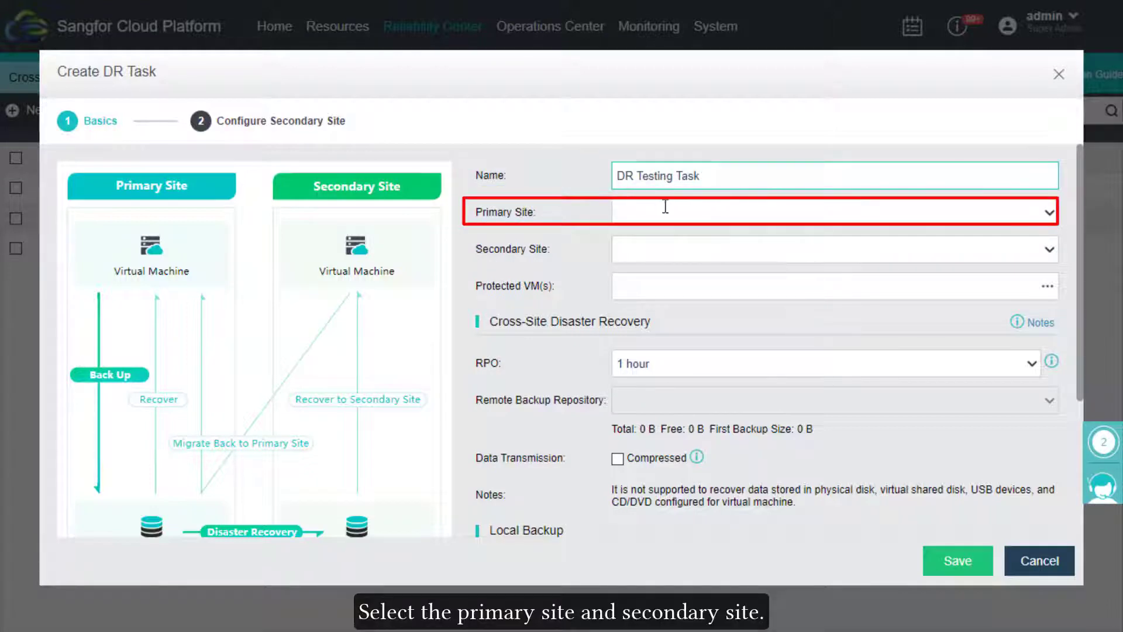
click(665, 208)
click(664, 286)
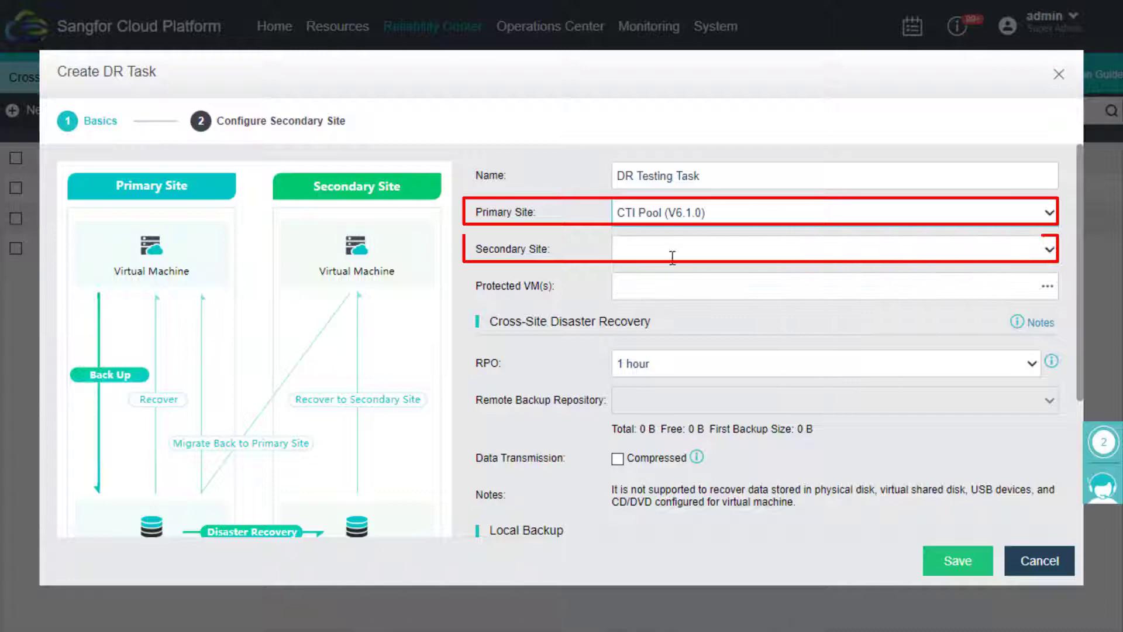
click(665, 250)
click(664, 305)
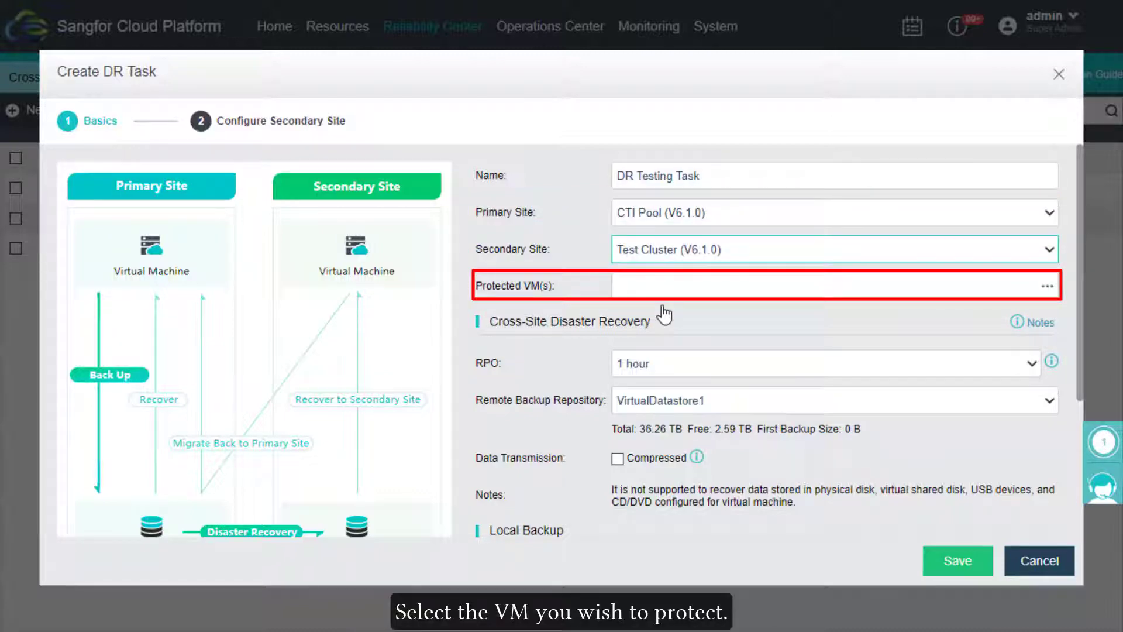
- Add Calvin-Ubuntu as the task's protected VM
click(1052, 285)
click(295, 300)
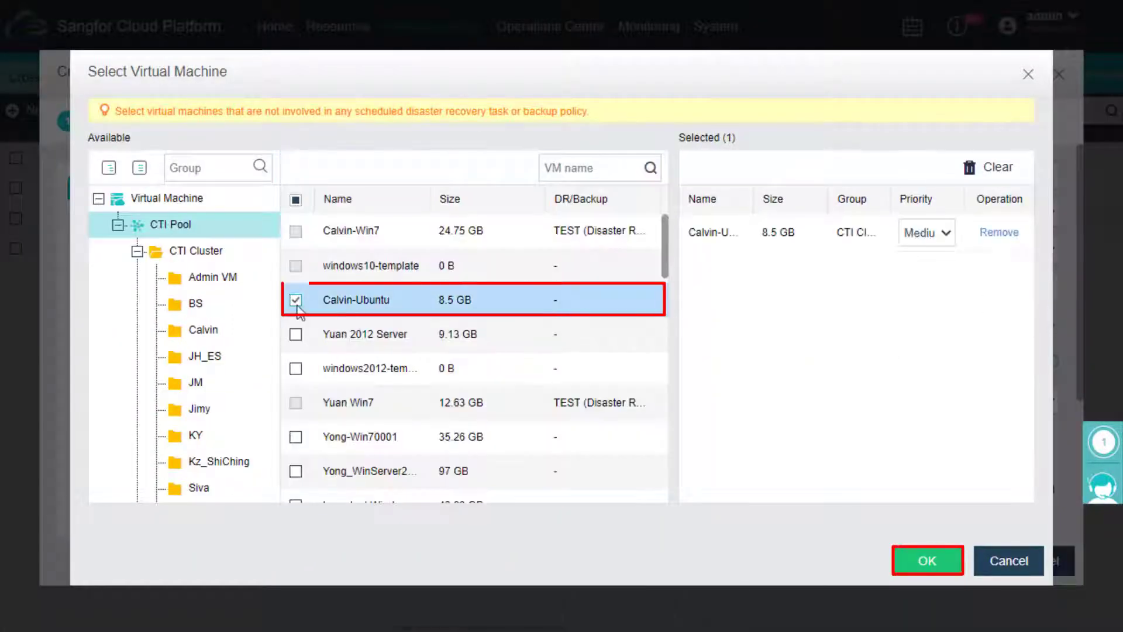
click(947, 562)
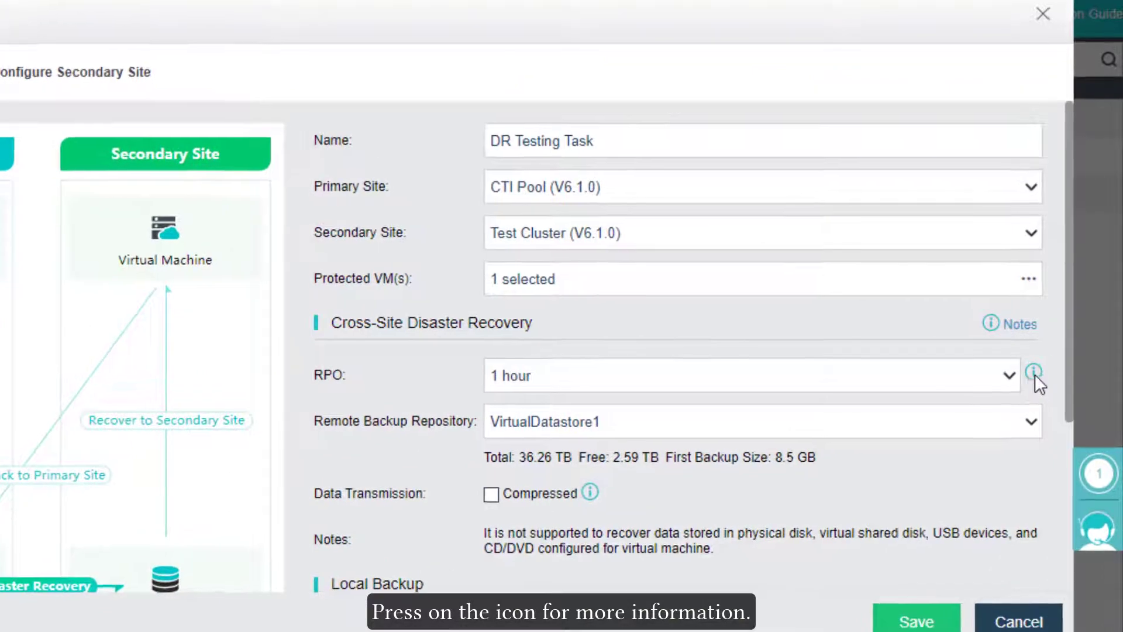
- Read the RPO and compression notes, then enable compressed data transmission
click(1034, 374)
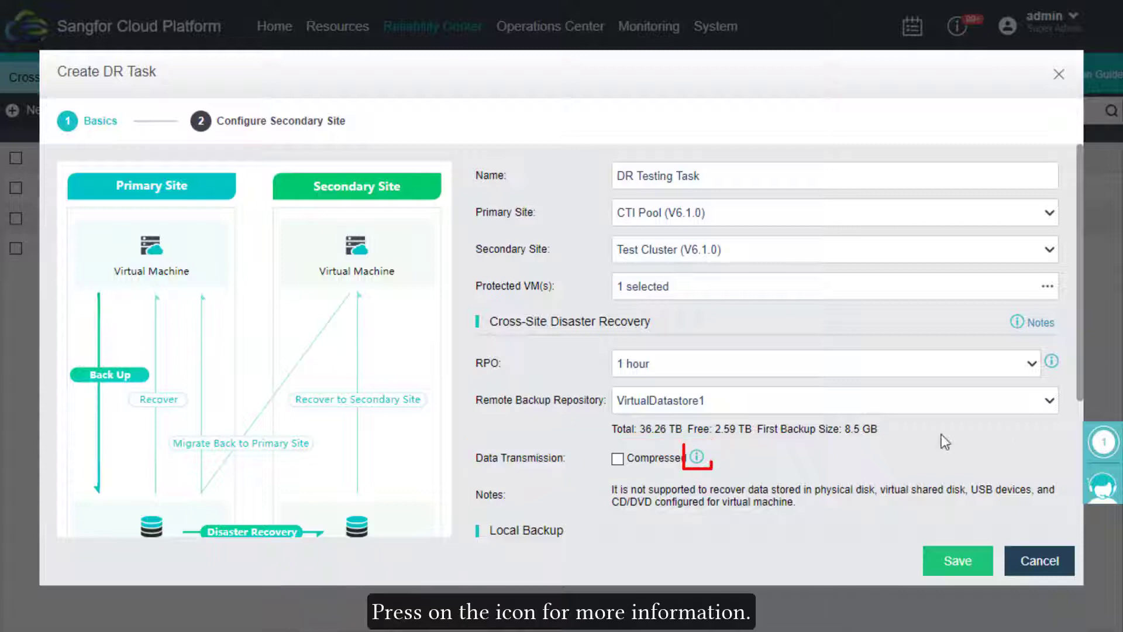
click(694, 458)
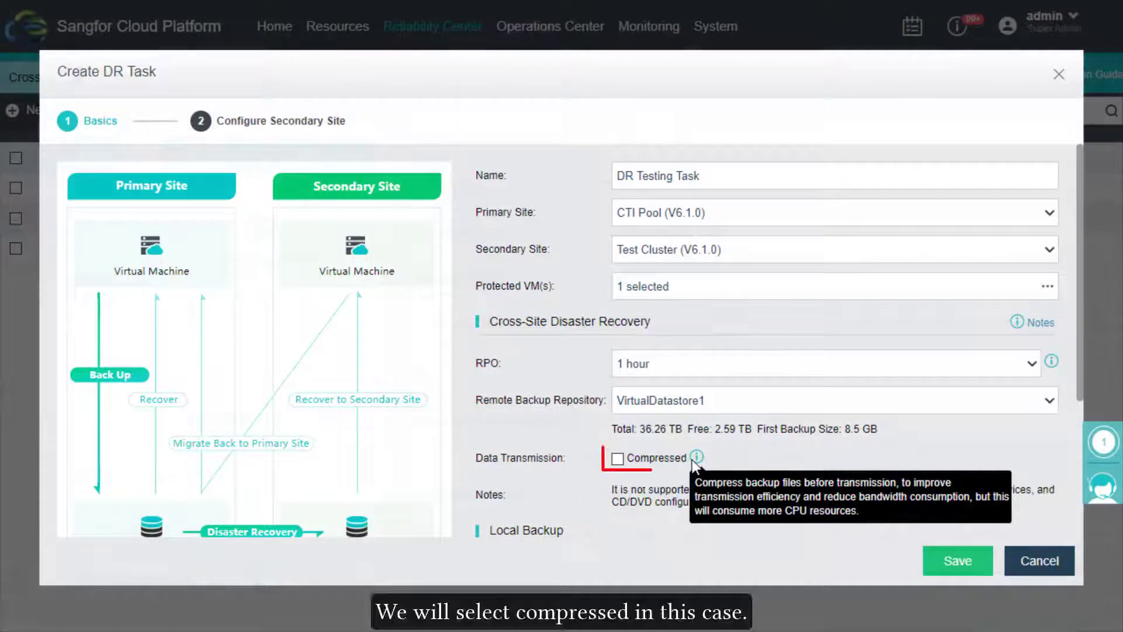
click(620, 462)
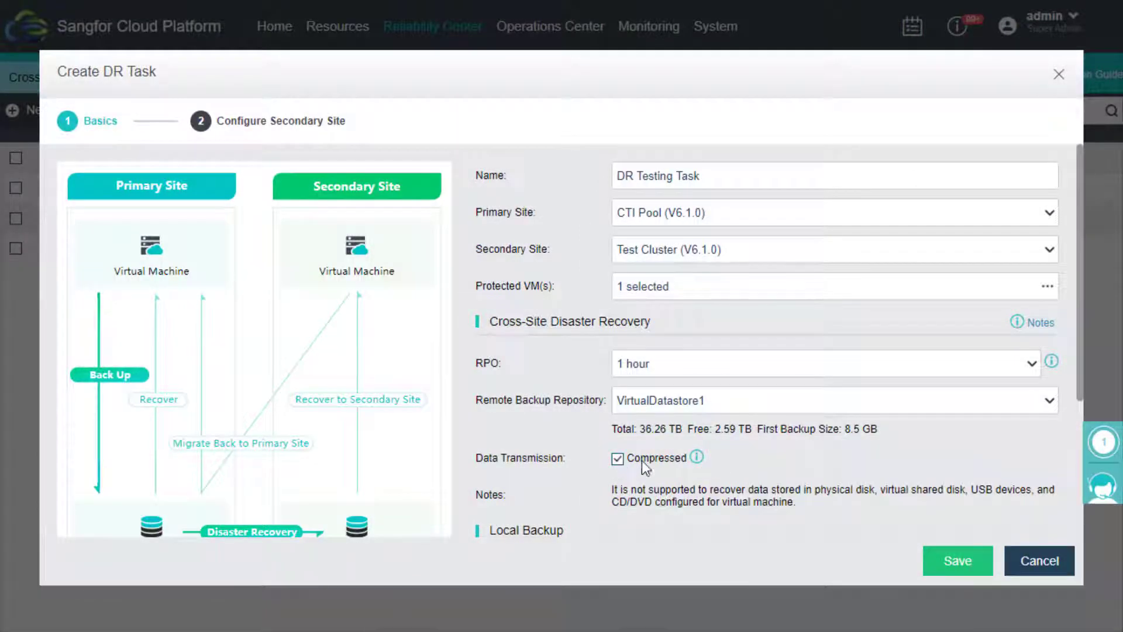
- Keep CDP (seconds) scheduling and BackupISCSI local backups, and use BackupISCSI for the IO activity log
scroll(788, 445, down, 4)
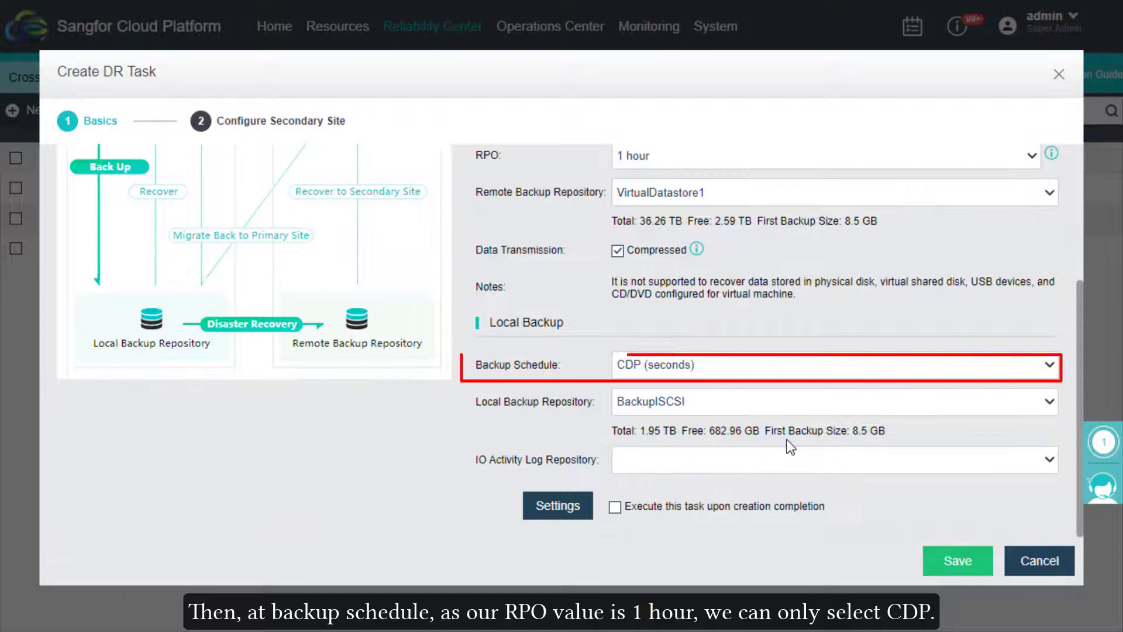
click(781, 363)
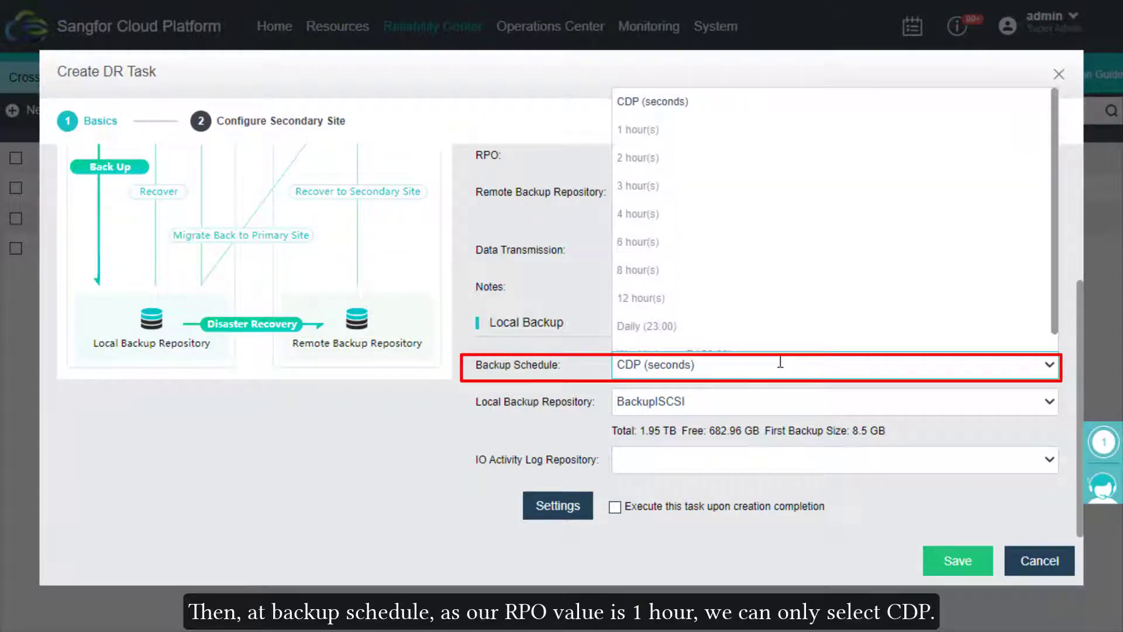
click(781, 363)
click(769, 401)
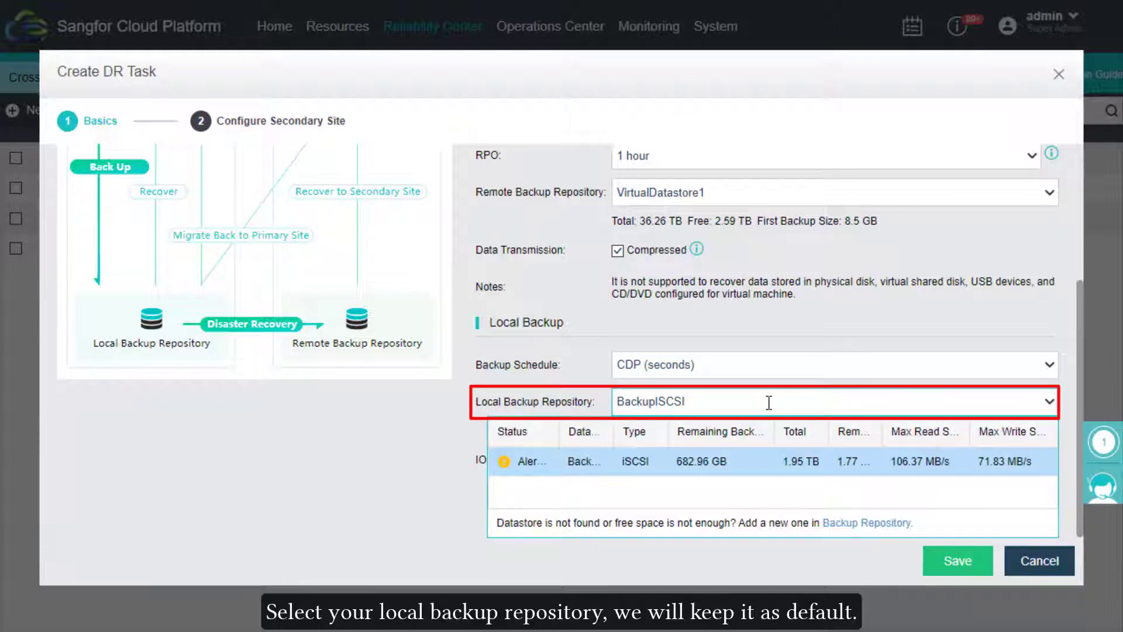
click(769, 403)
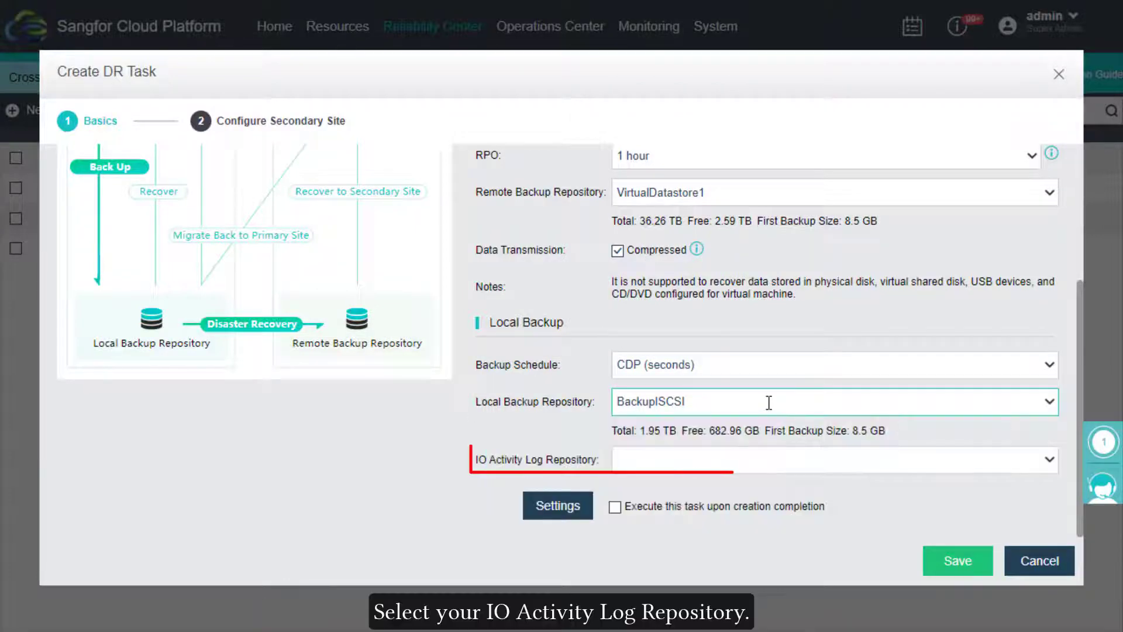
click(769, 459)
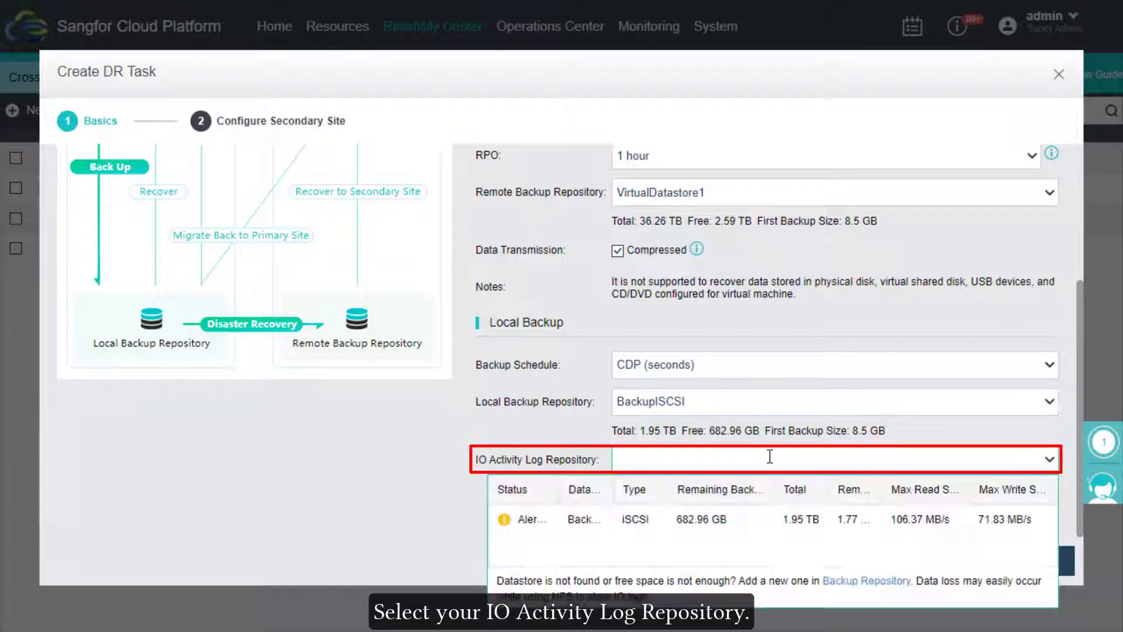
click(654, 515)
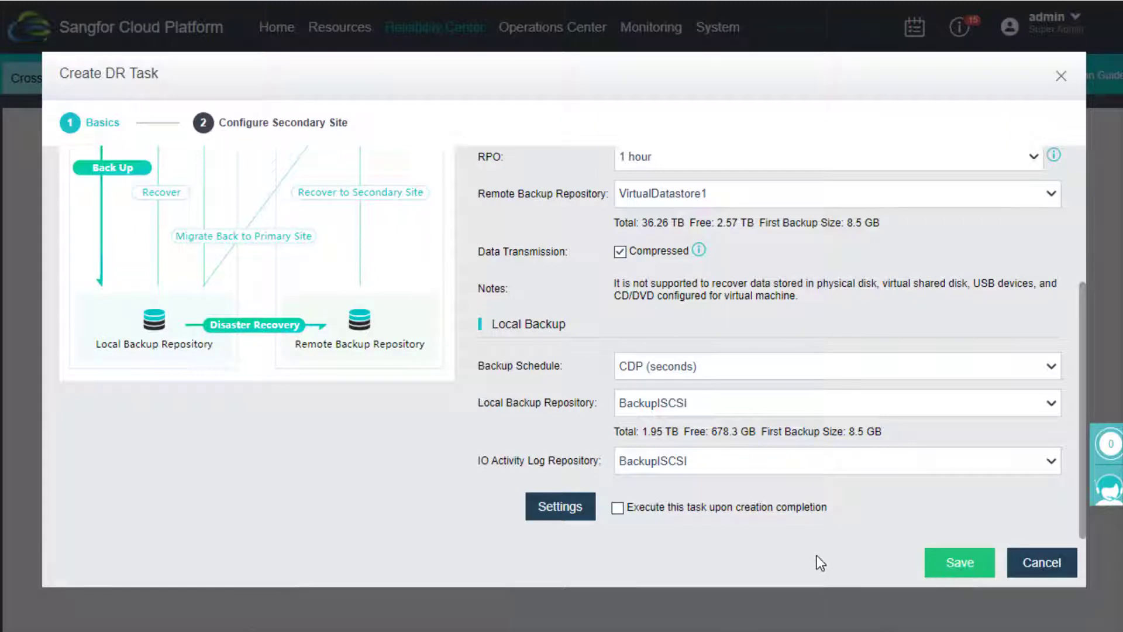
- Save the Create DR Task form so DR Testing Task is created
click(954, 567)
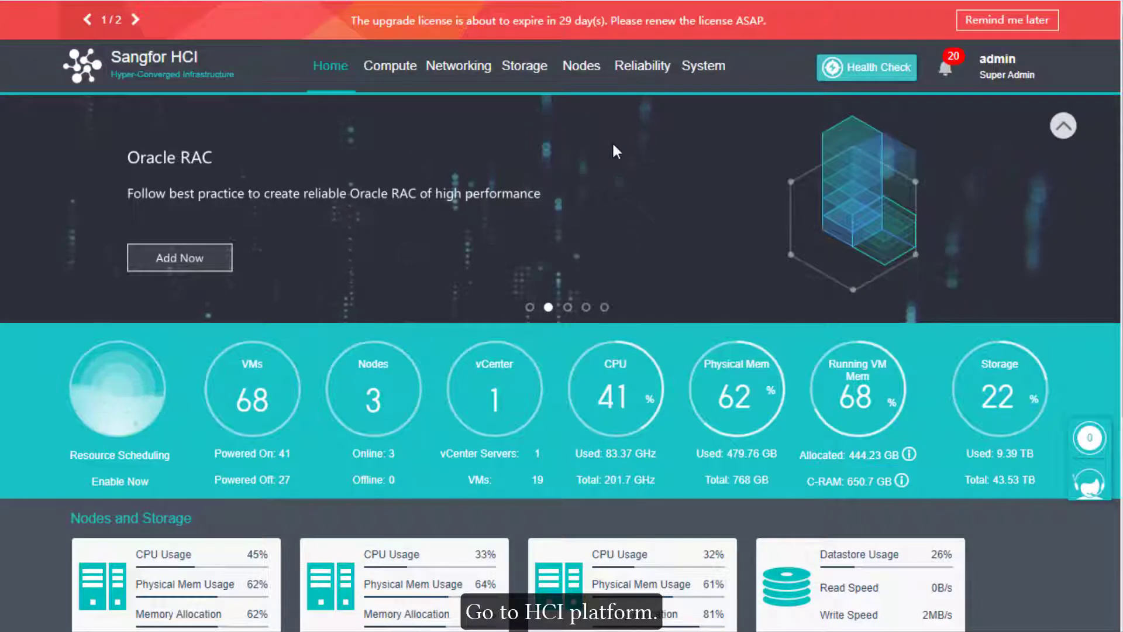
- Create a LocalStorage datastore on the INTEL SSD with 100% max backup repository
mouse_move(525, 68)
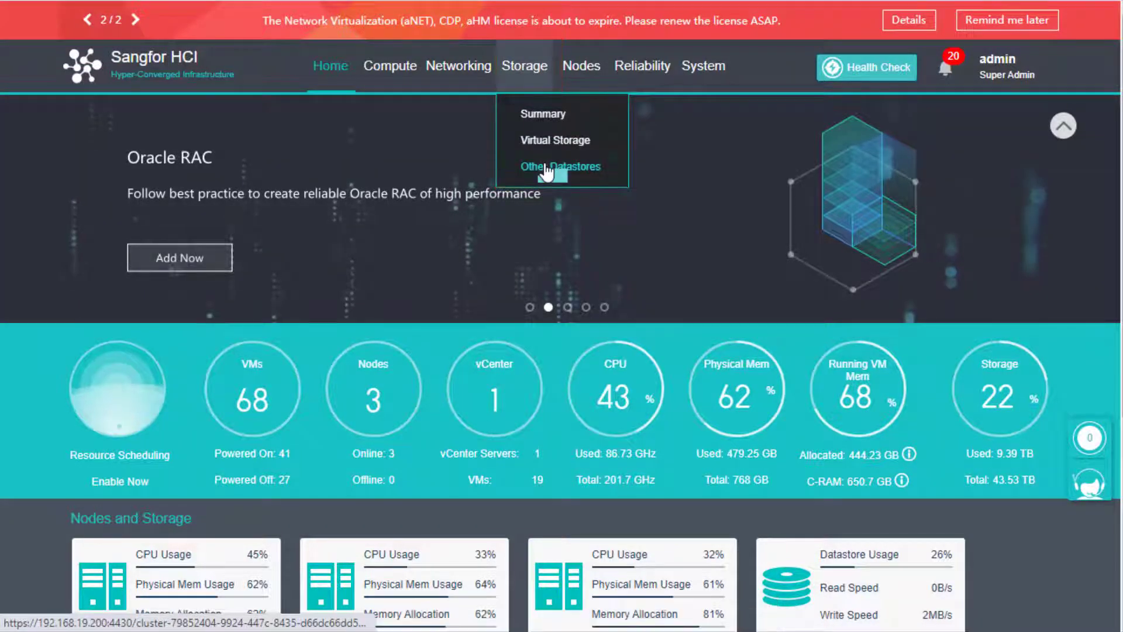
click(547, 169)
click(422, 147)
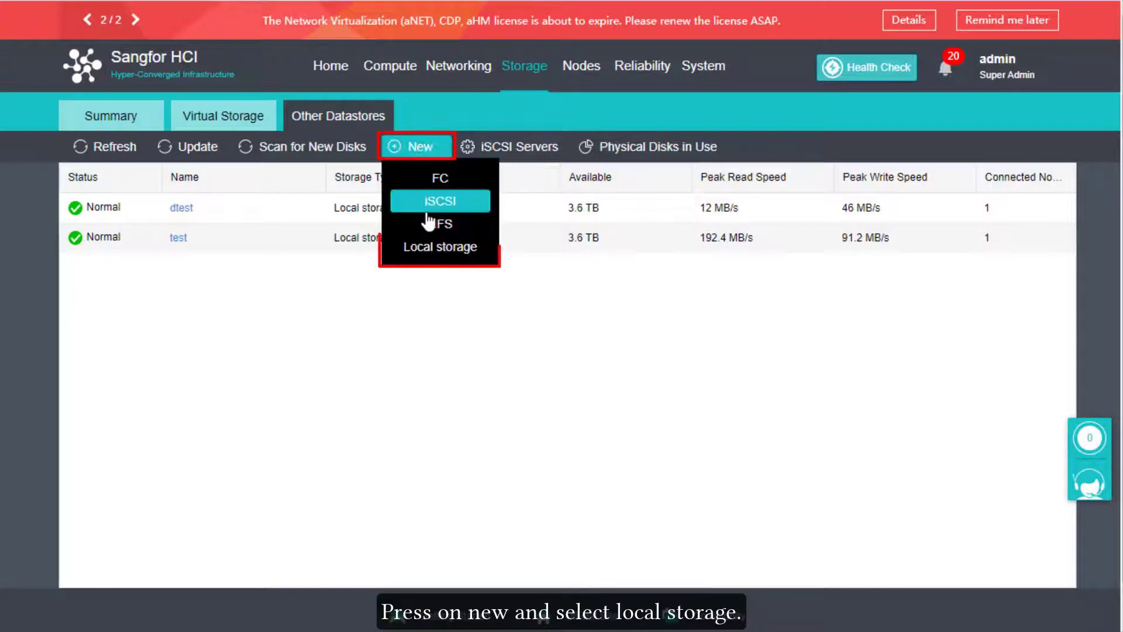
click(429, 248)
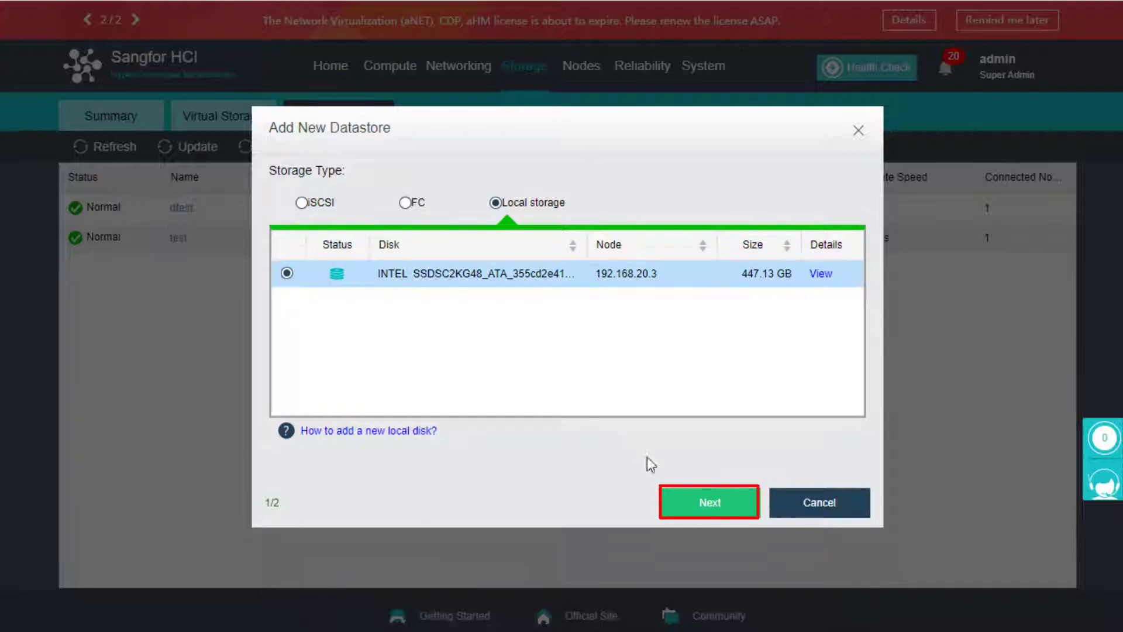
click(703, 513)
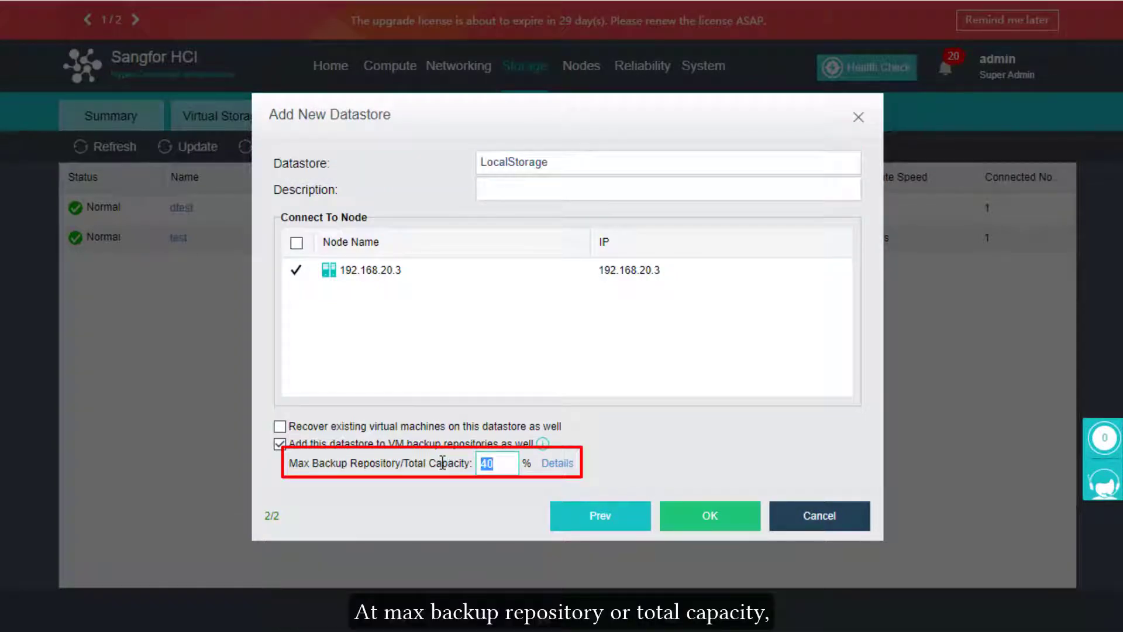
text(100)
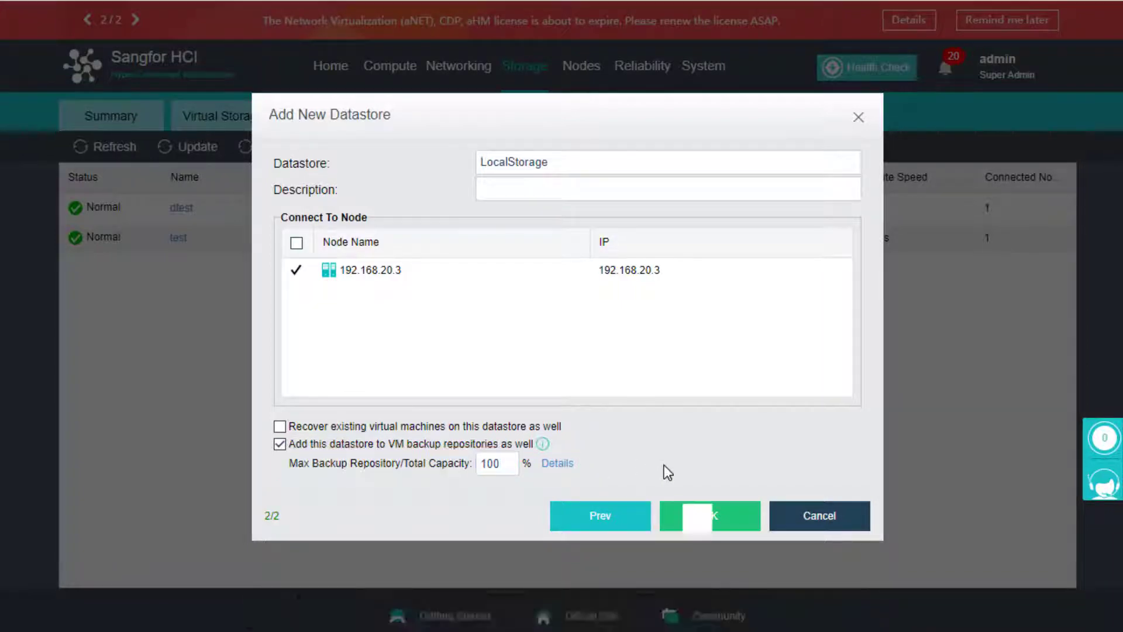
click(692, 514)
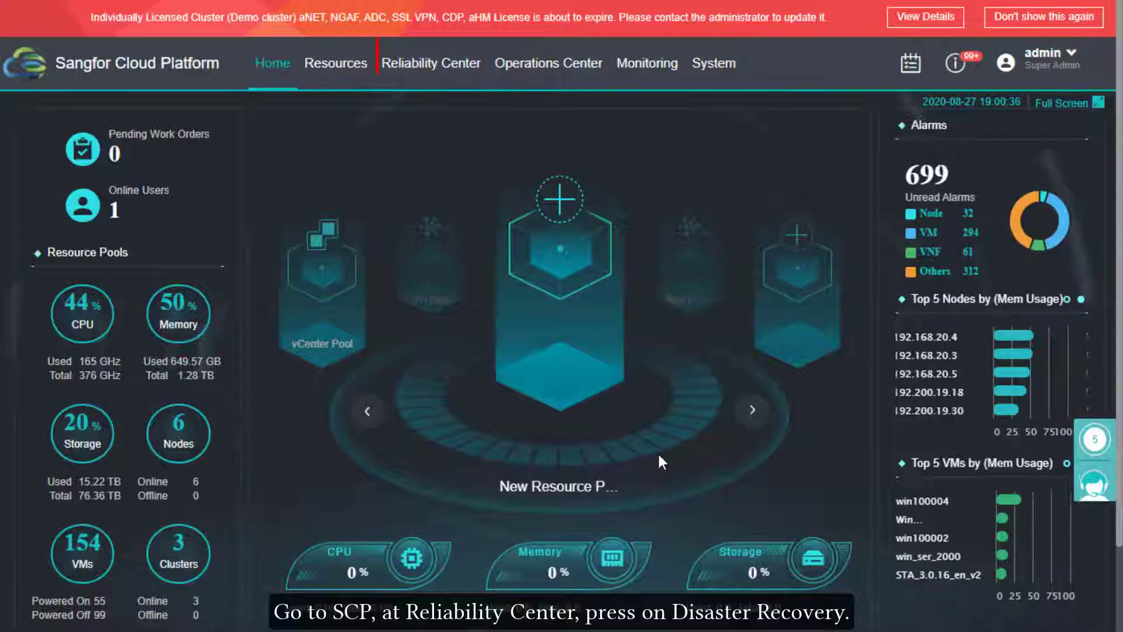
- Create a replica seed of DR Testing Task's Calvin-Ubuntu VM and export it to LocalStorage
mouse_move(454, 70)
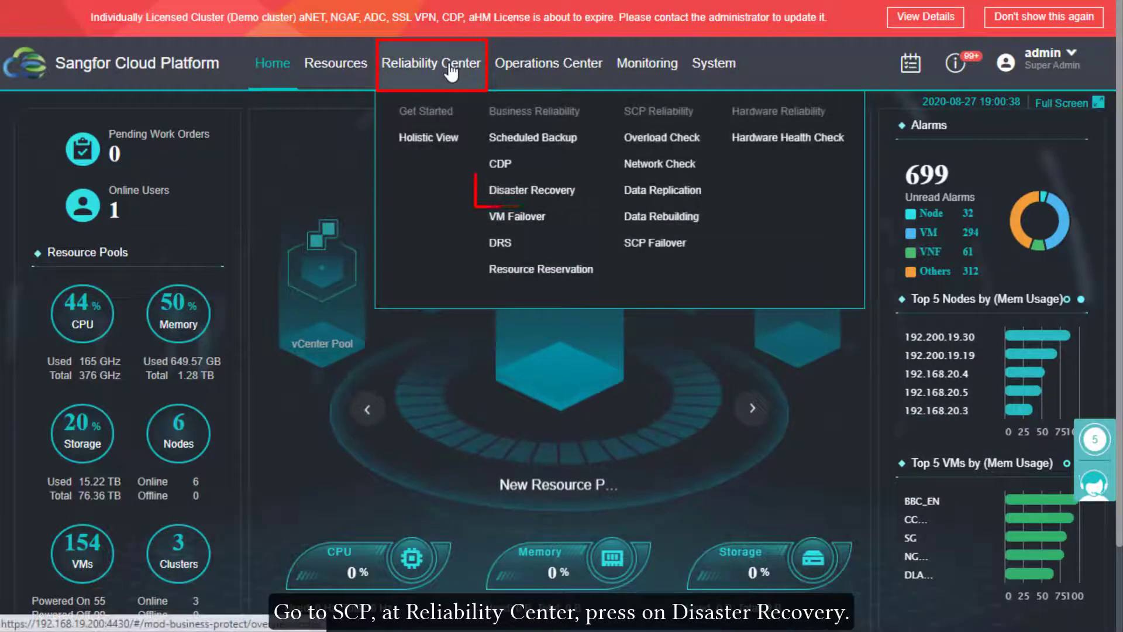
click(515, 198)
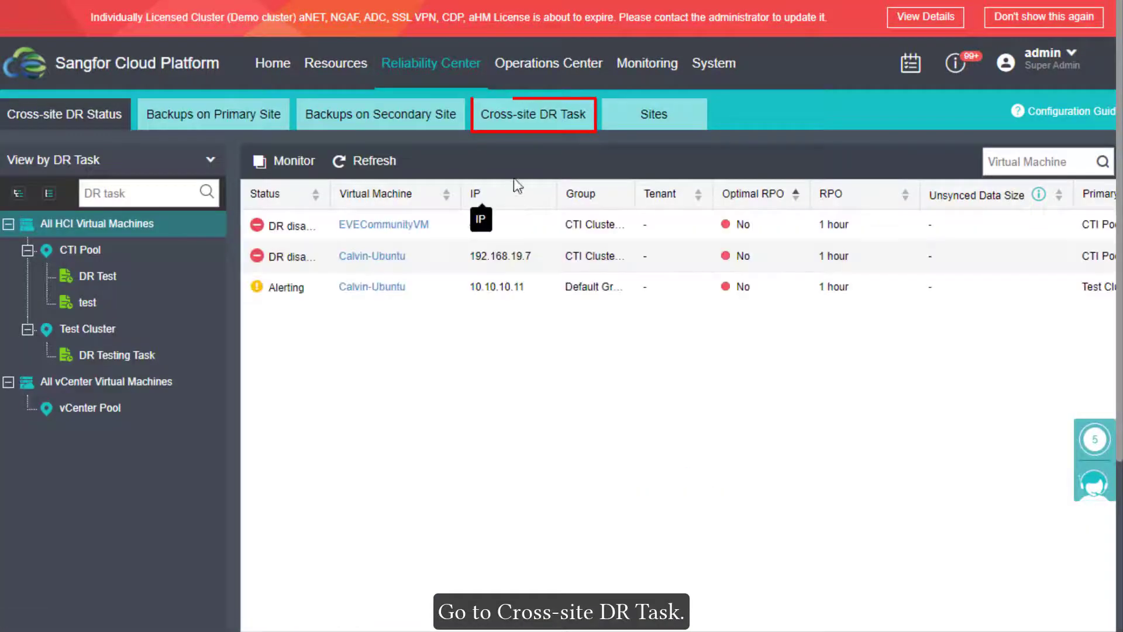
click(538, 120)
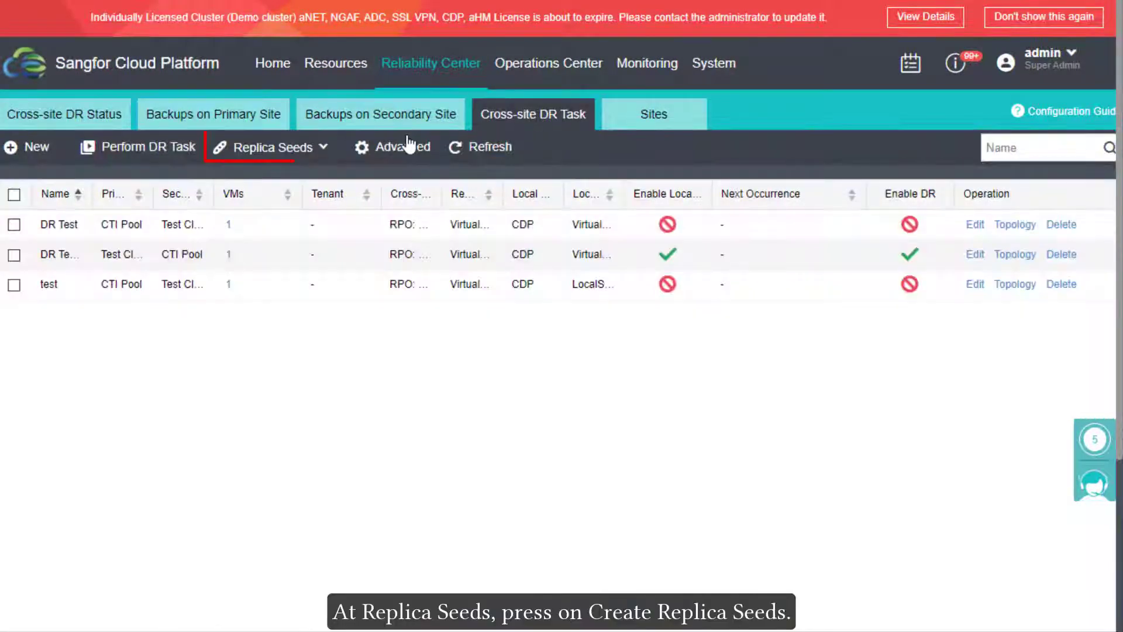
click(334, 154)
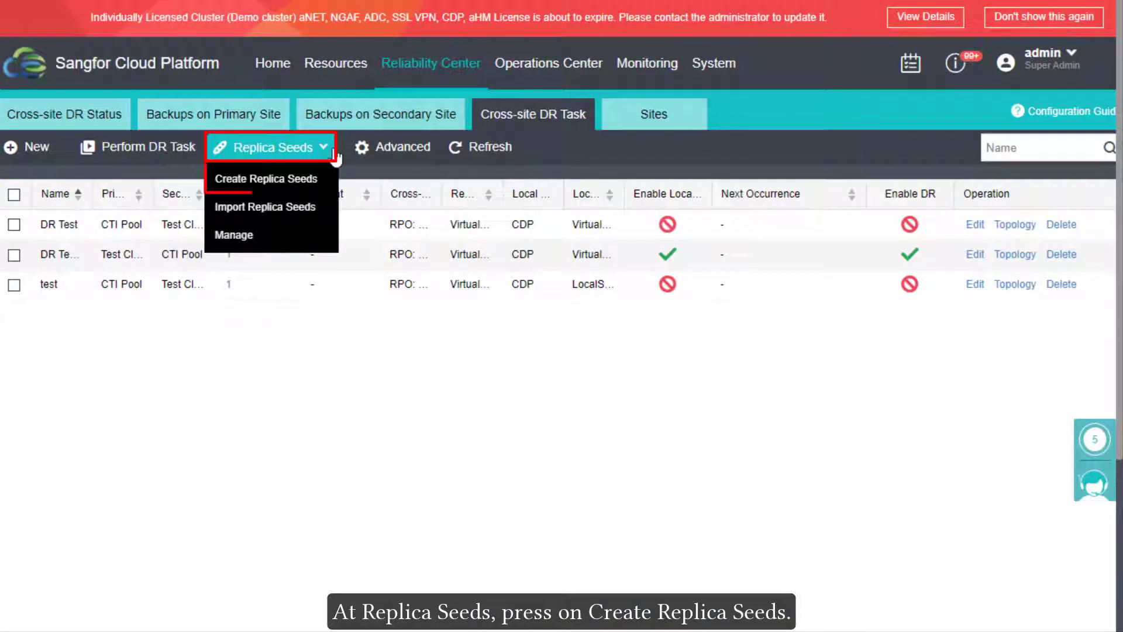
click(312, 178)
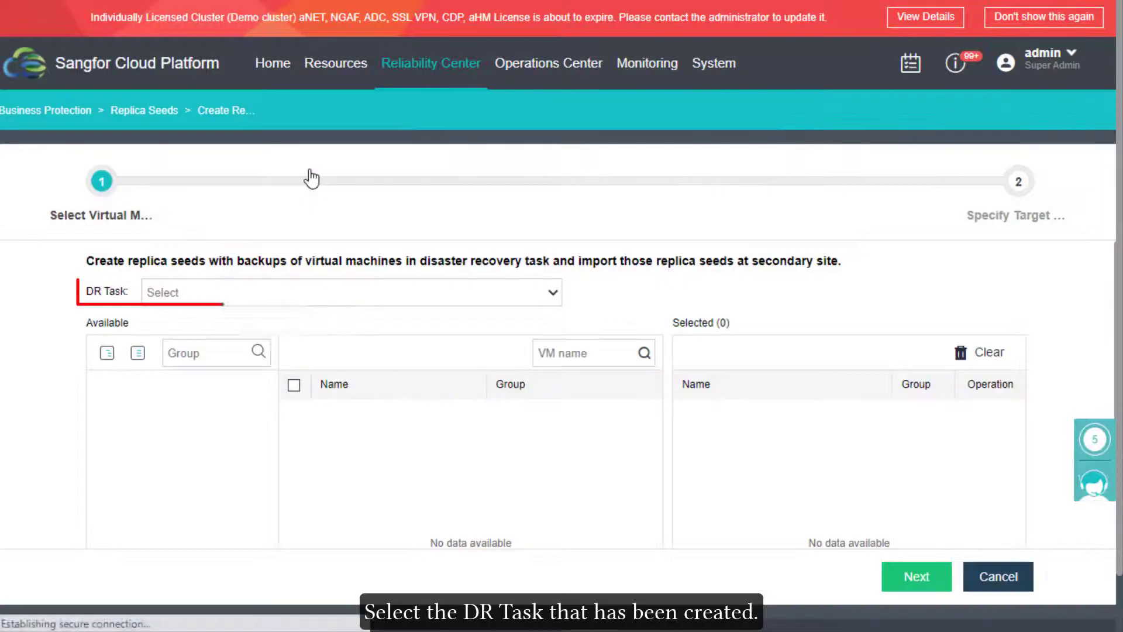
click(288, 289)
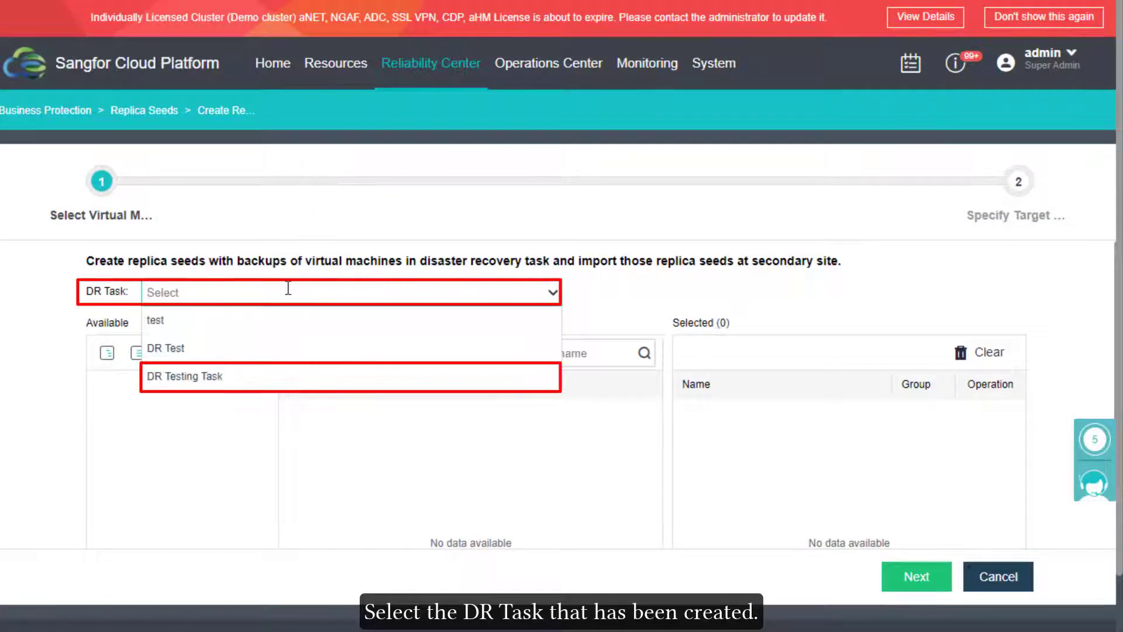
click(248, 381)
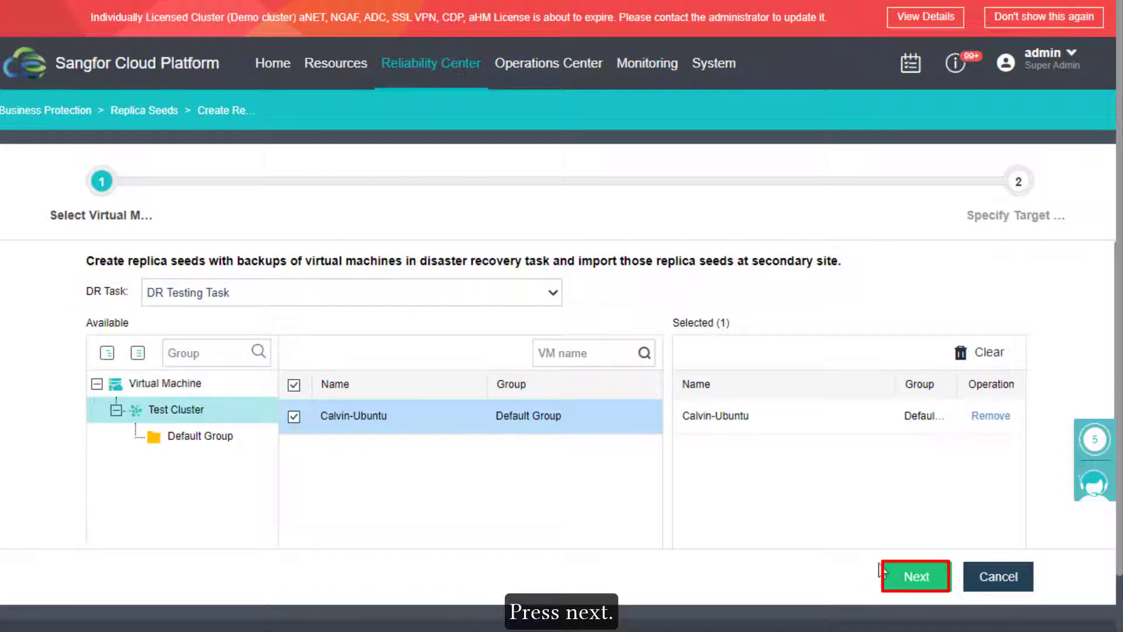
click(897, 578)
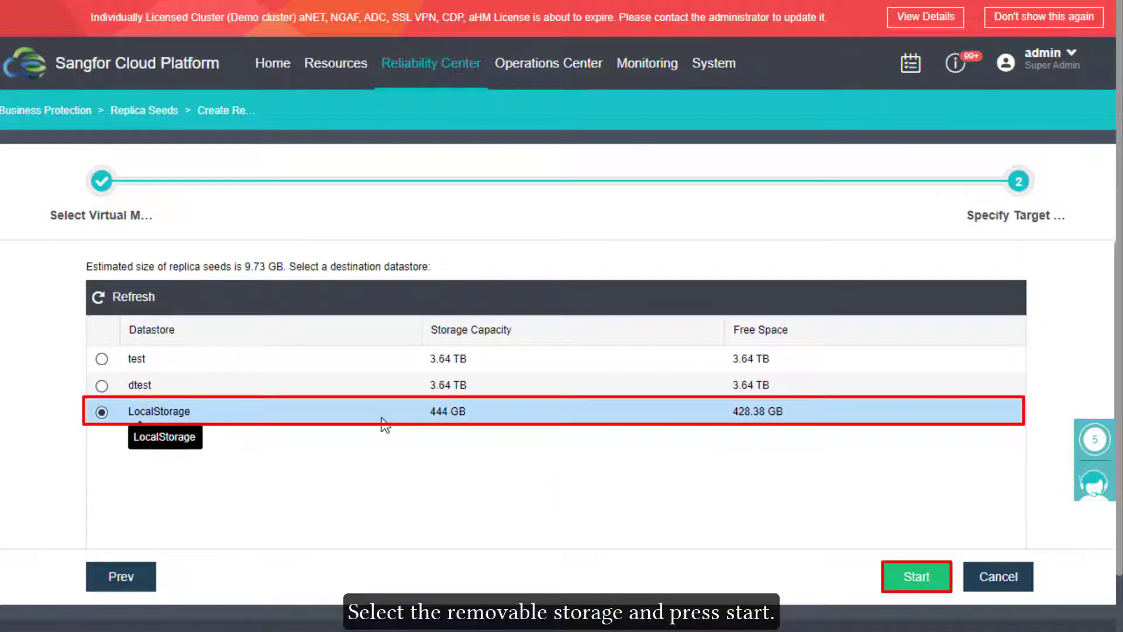
click(913, 579)
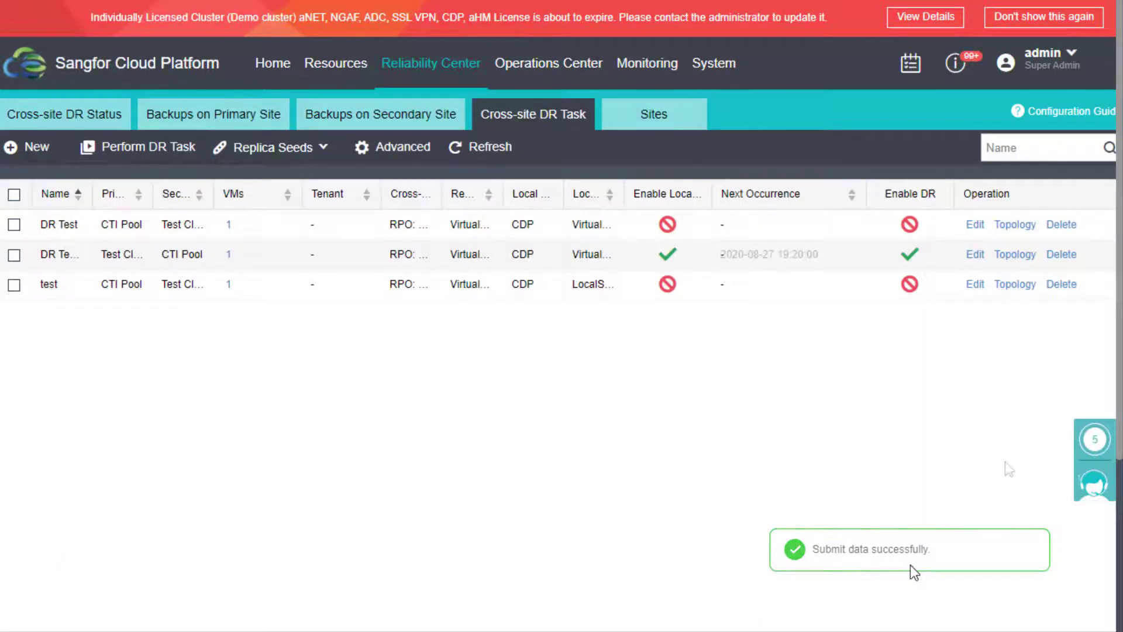
- Confirm in the Disaster Recovery task list that the Calvin-Ubuntu seed export is Completed
click(1094, 439)
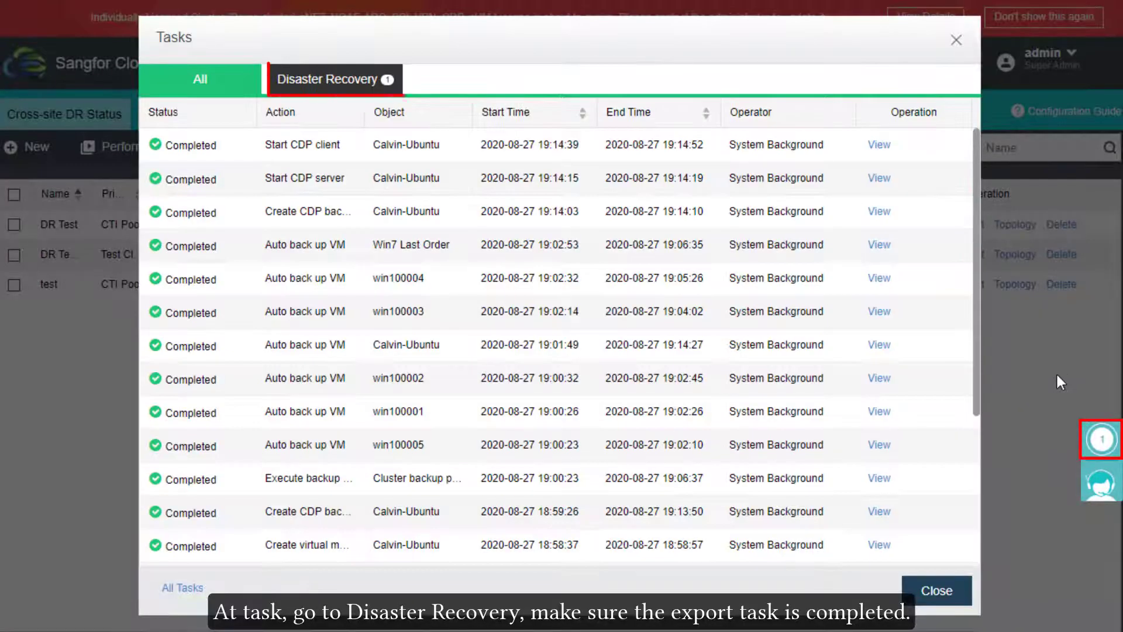
click(342, 94)
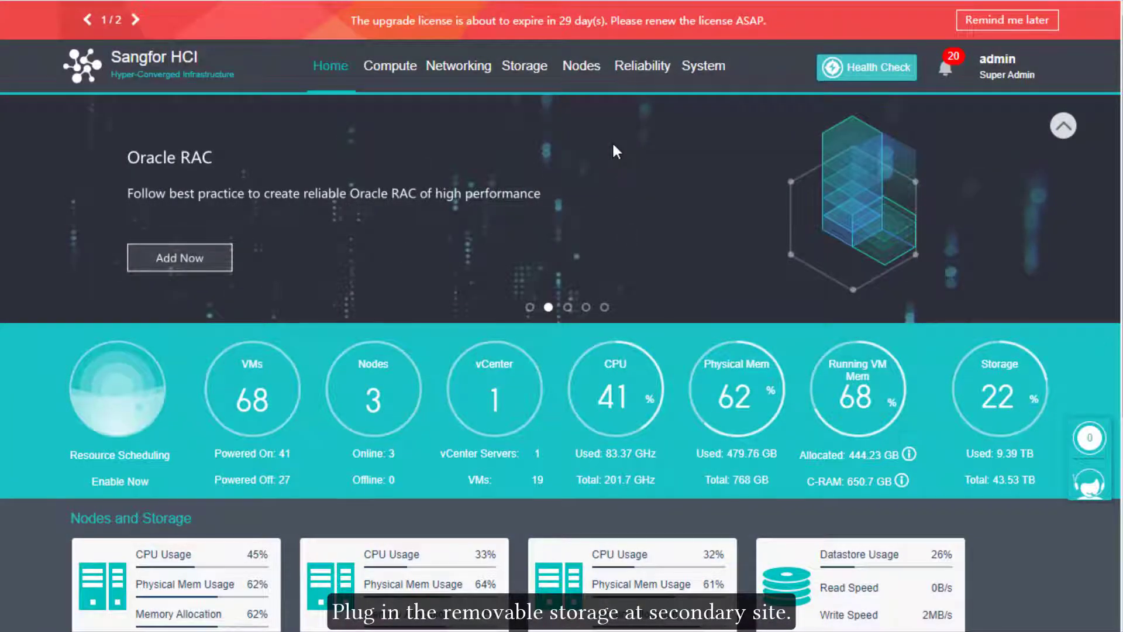
- Add node 192.168.20.3's removable disk as local datastore LocalStorage, also usable for VM backups
mouse_move(526, 71)
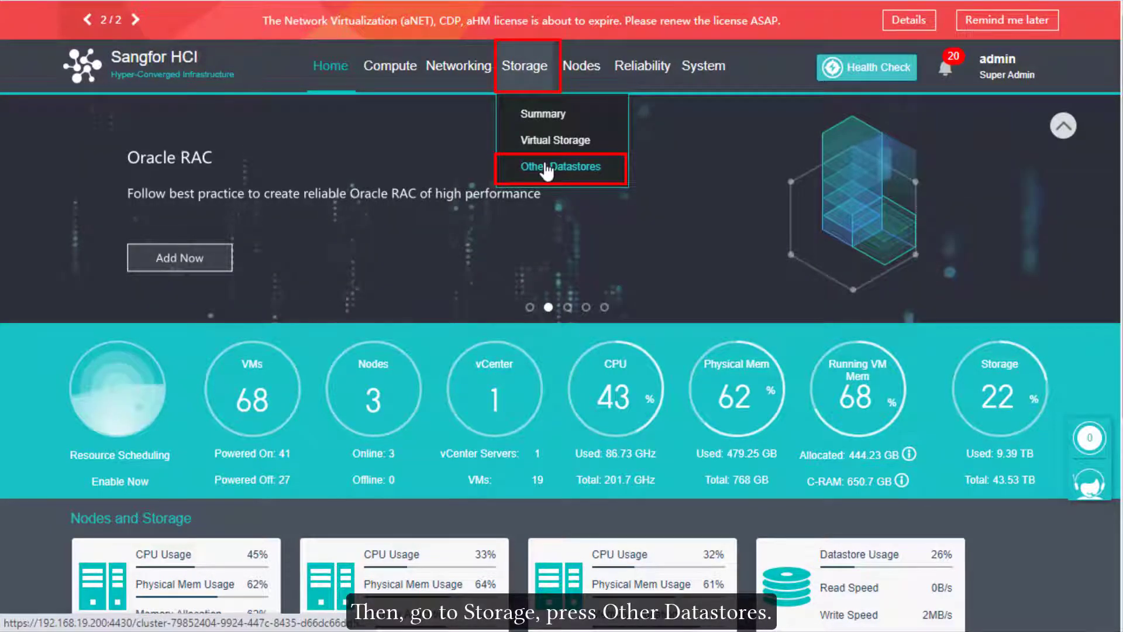
click(547, 169)
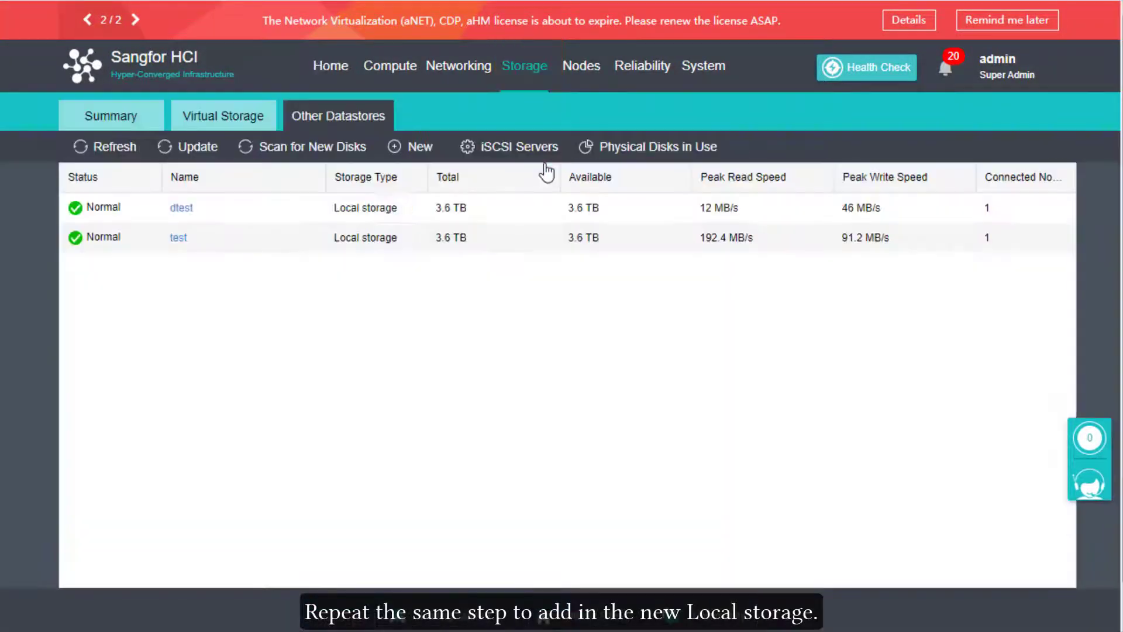
click(421, 146)
click(431, 249)
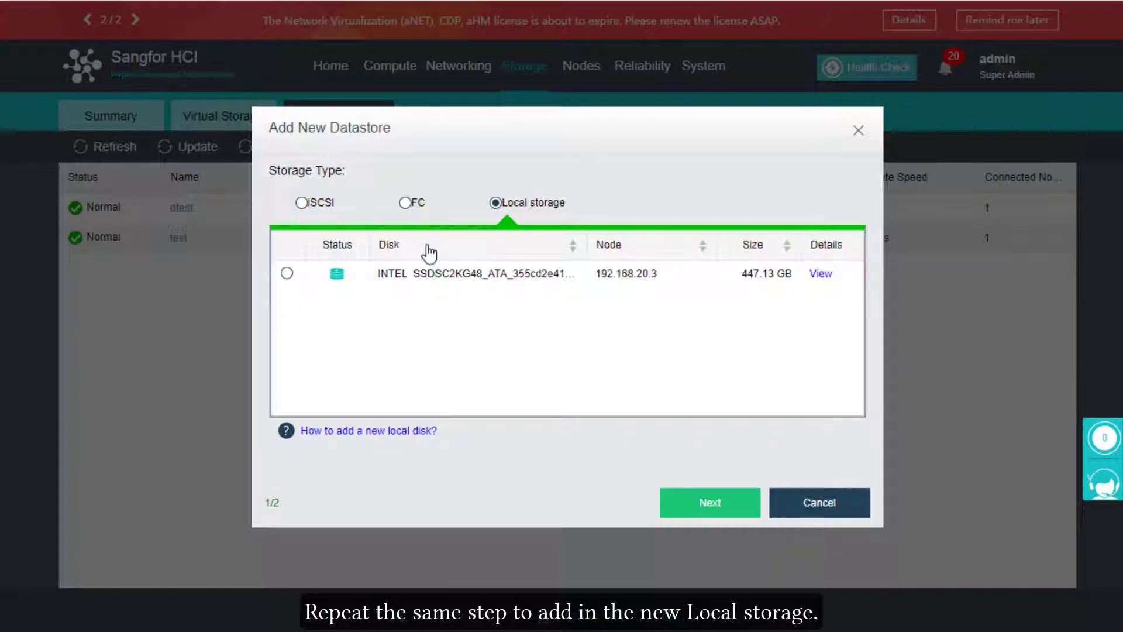
click(445, 274)
click(709, 504)
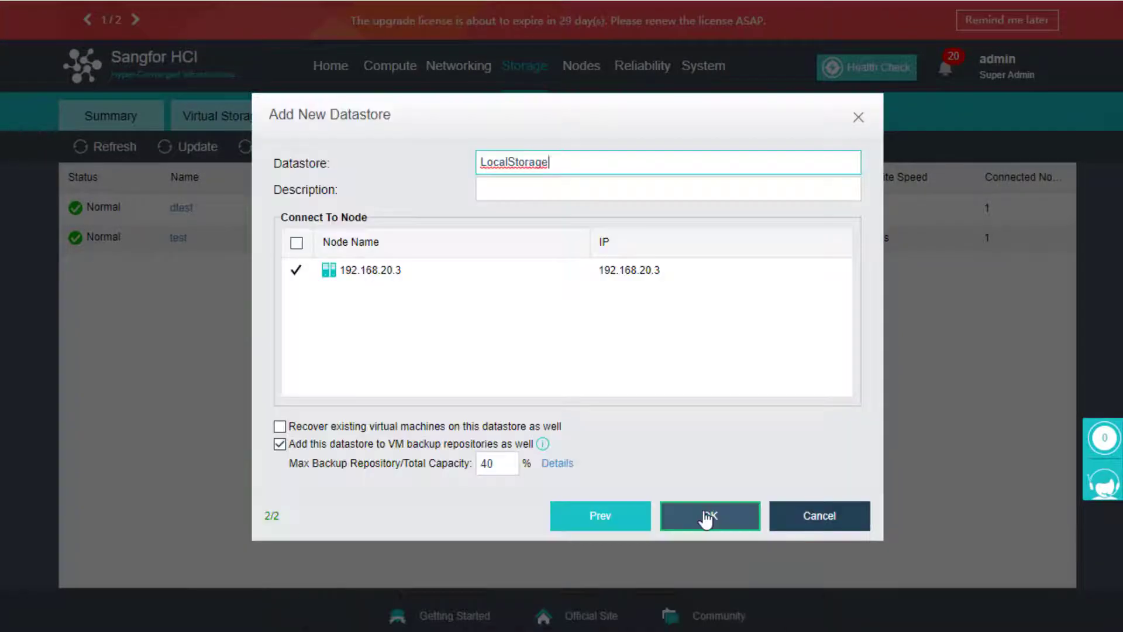
click(706, 518)
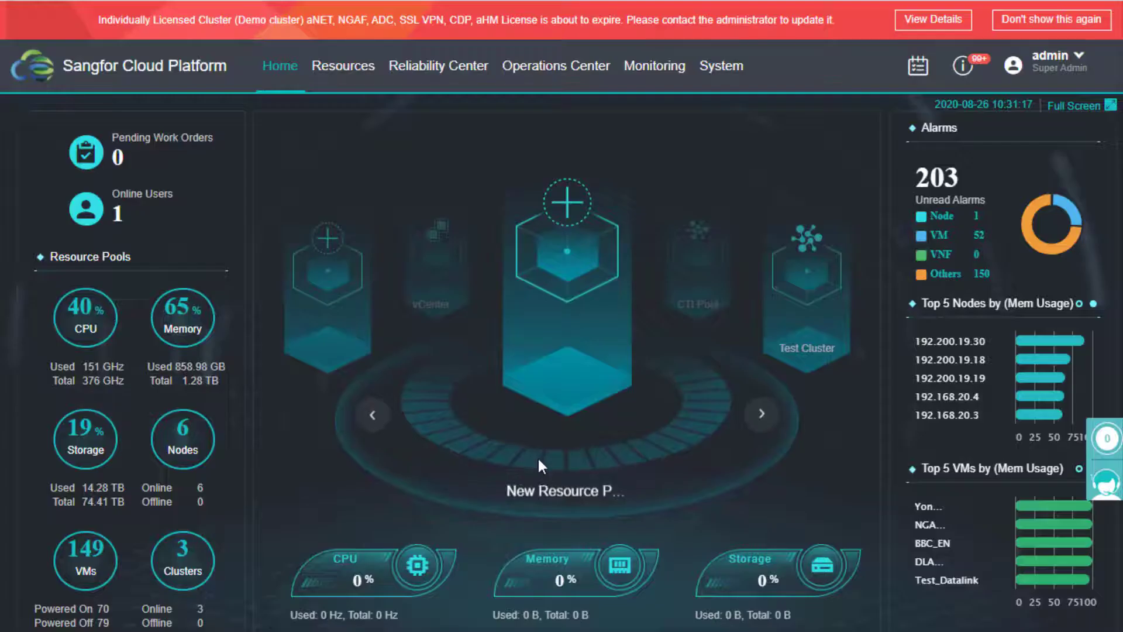
- Open Import Replica Seeds from the Cross-site DR Task page
mouse_move(419, 70)
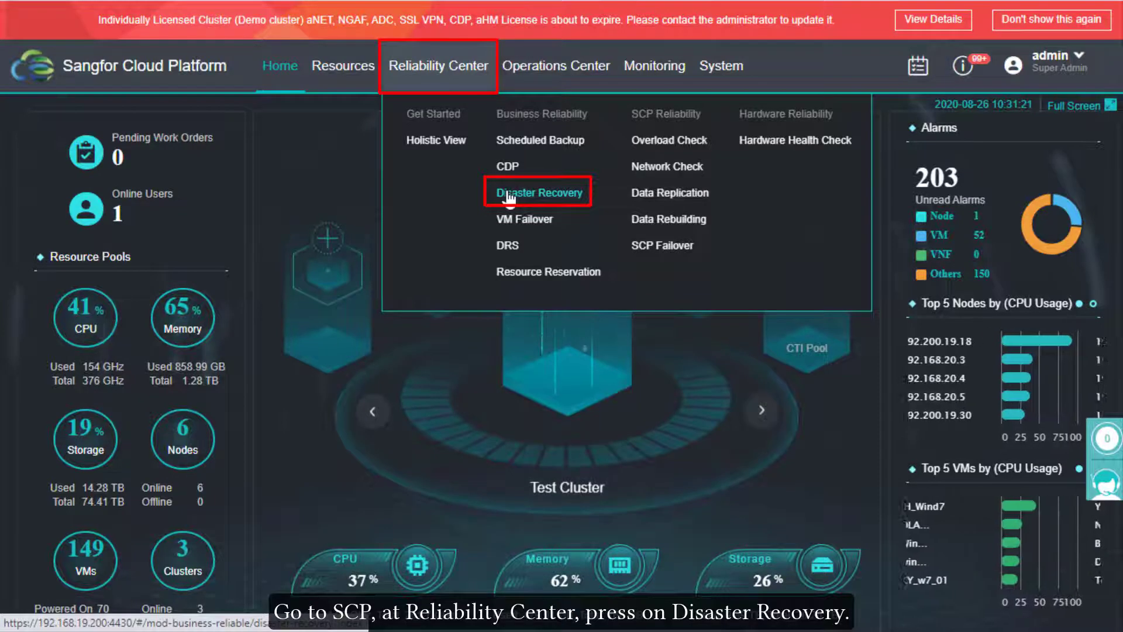
click(508, 196)
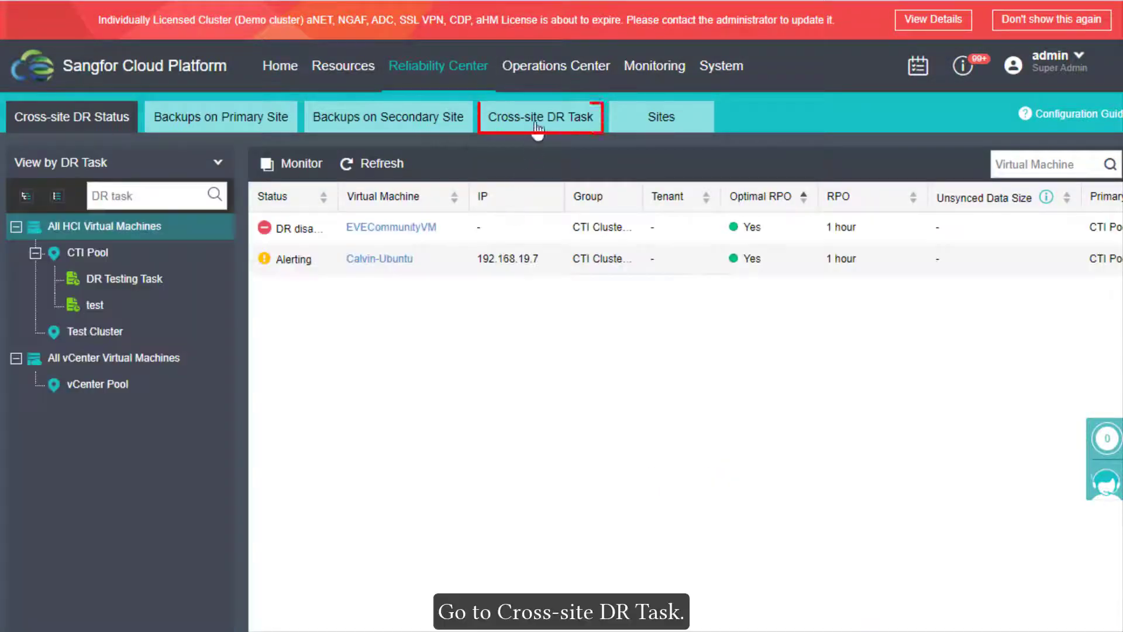
click(537, 123)
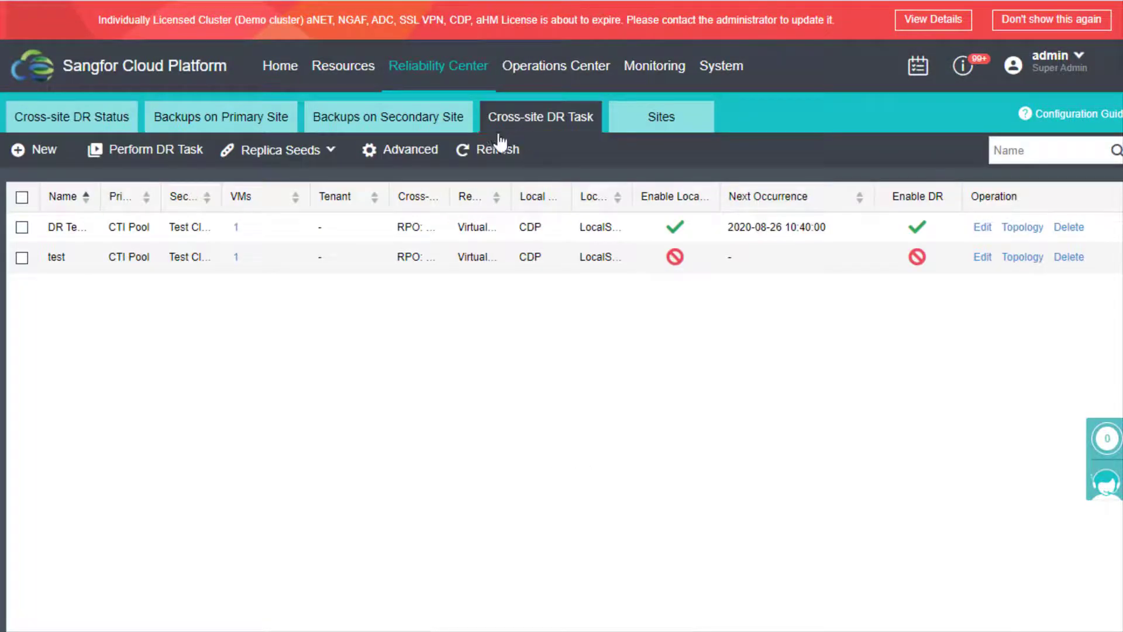
click(339, 157)
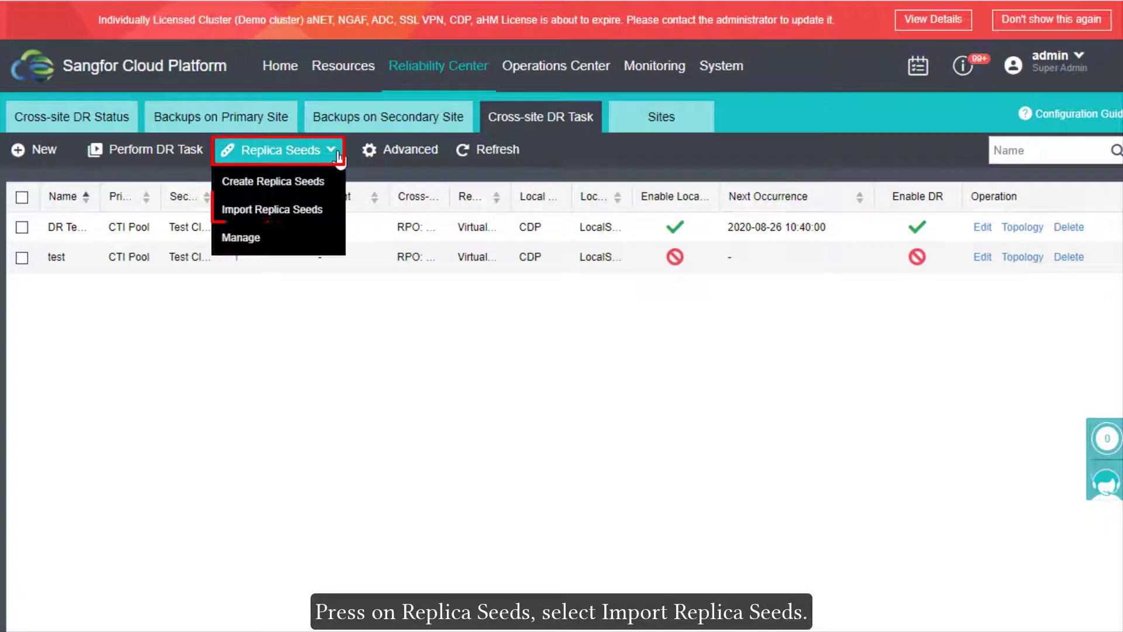
click(285, 221)
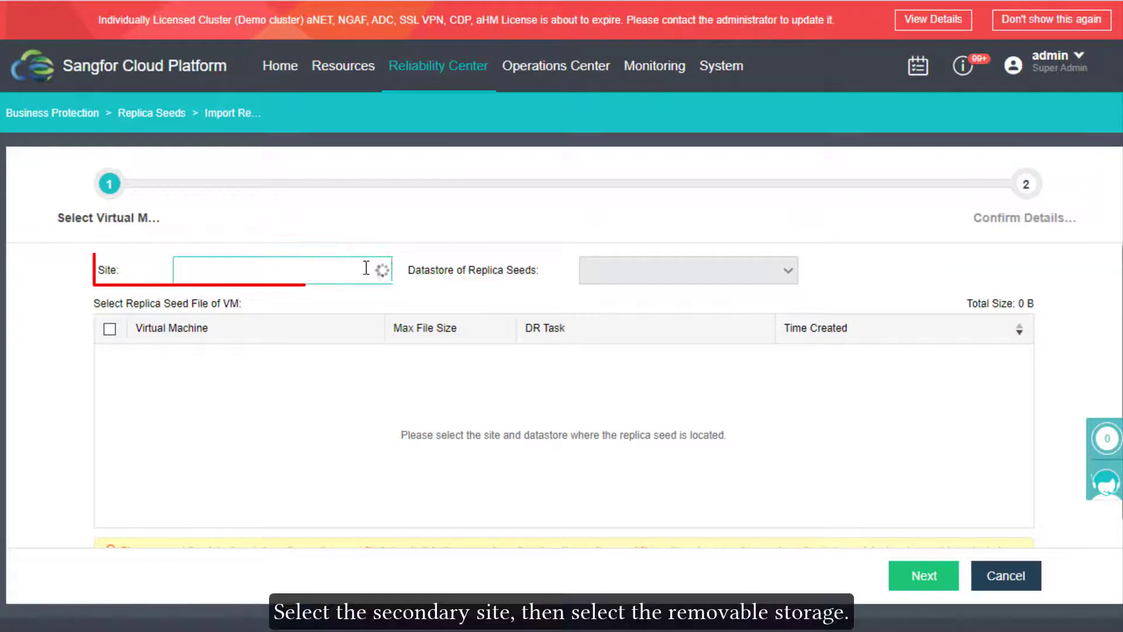
- Import Calvin-Ubuntu's seed from Test Cluster's LocalStorage into DR Testing Task
click(318, 331)
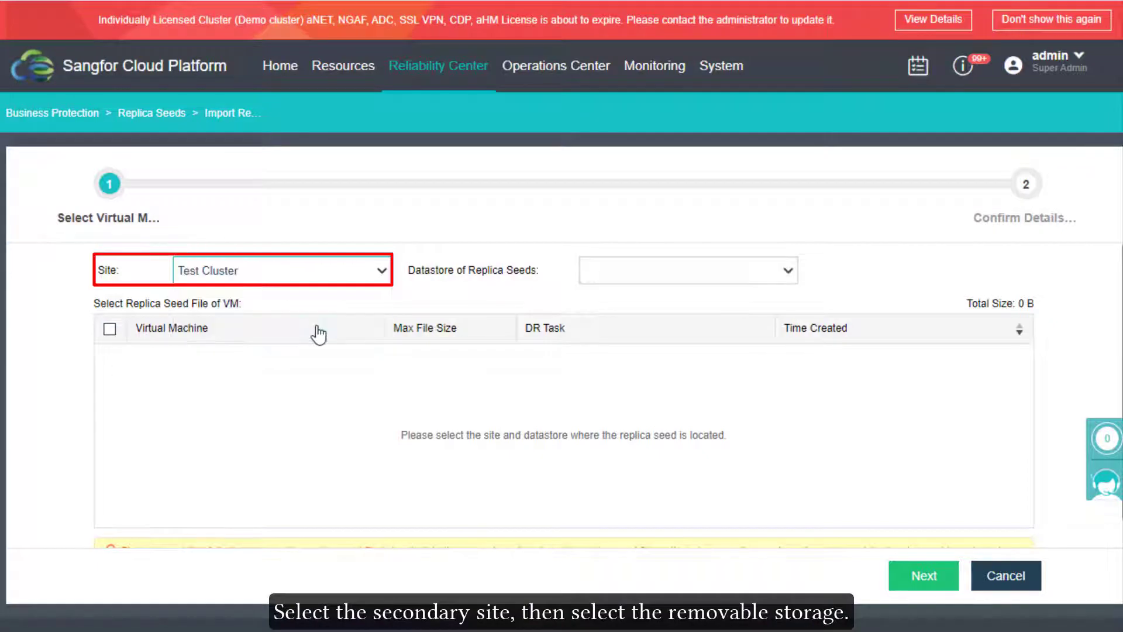
click(740, 276)
click(623, 397)
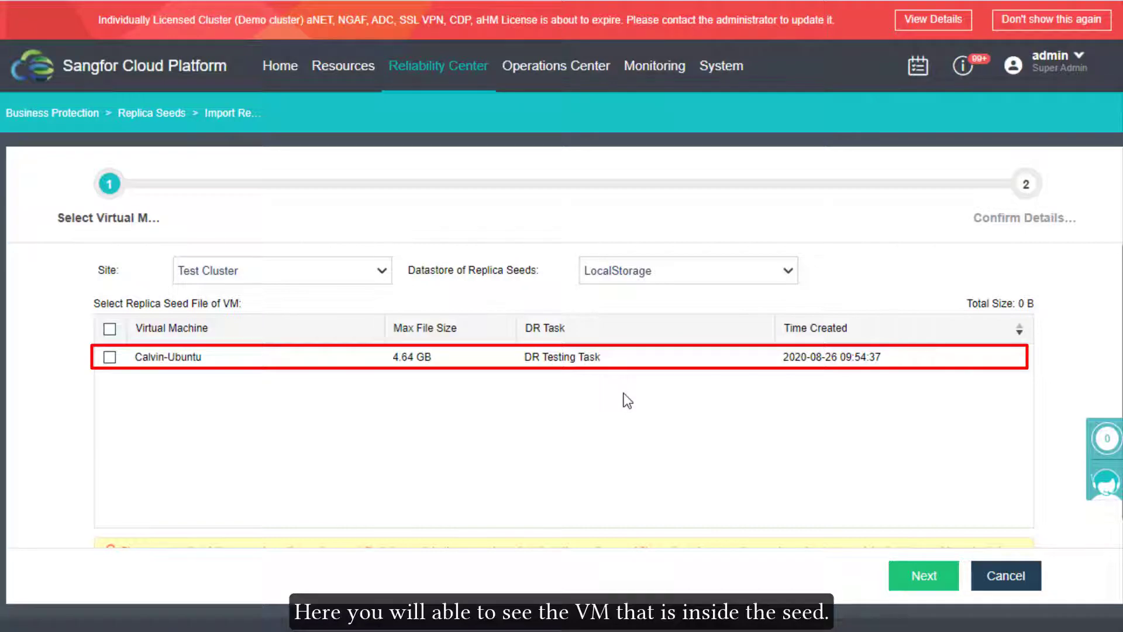
click(110, 357)
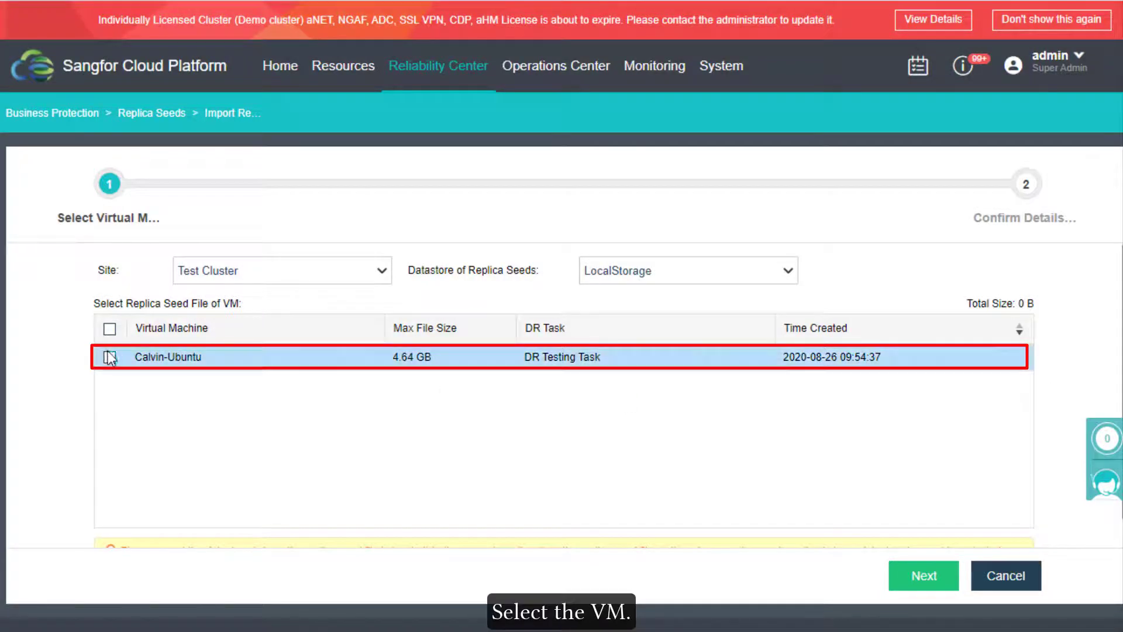
click(903, 587)
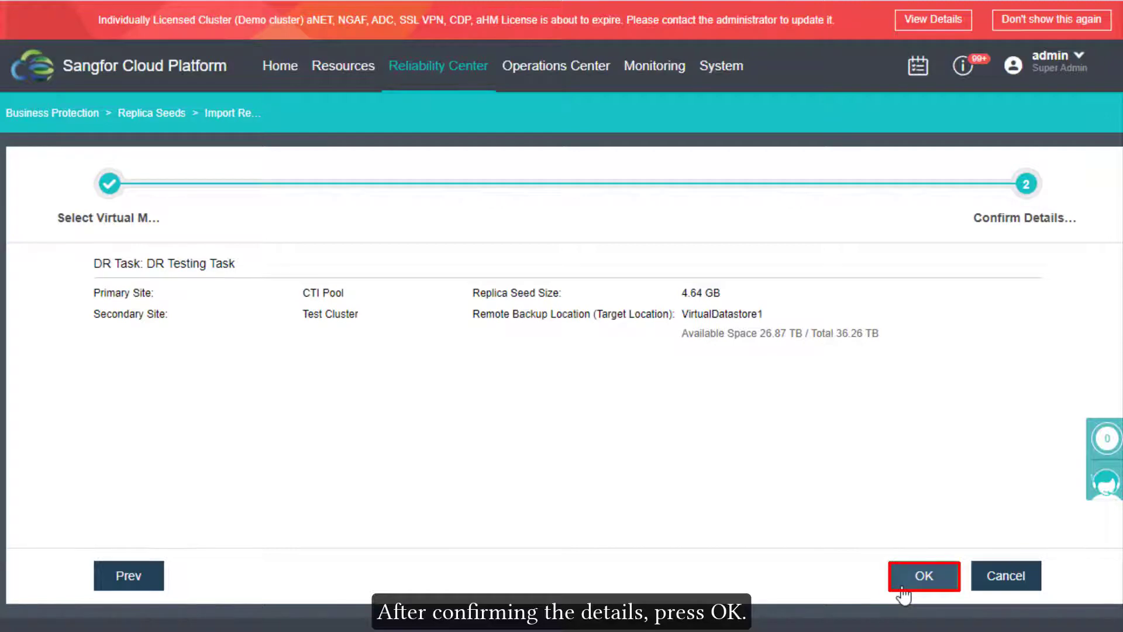
click(903, 587)
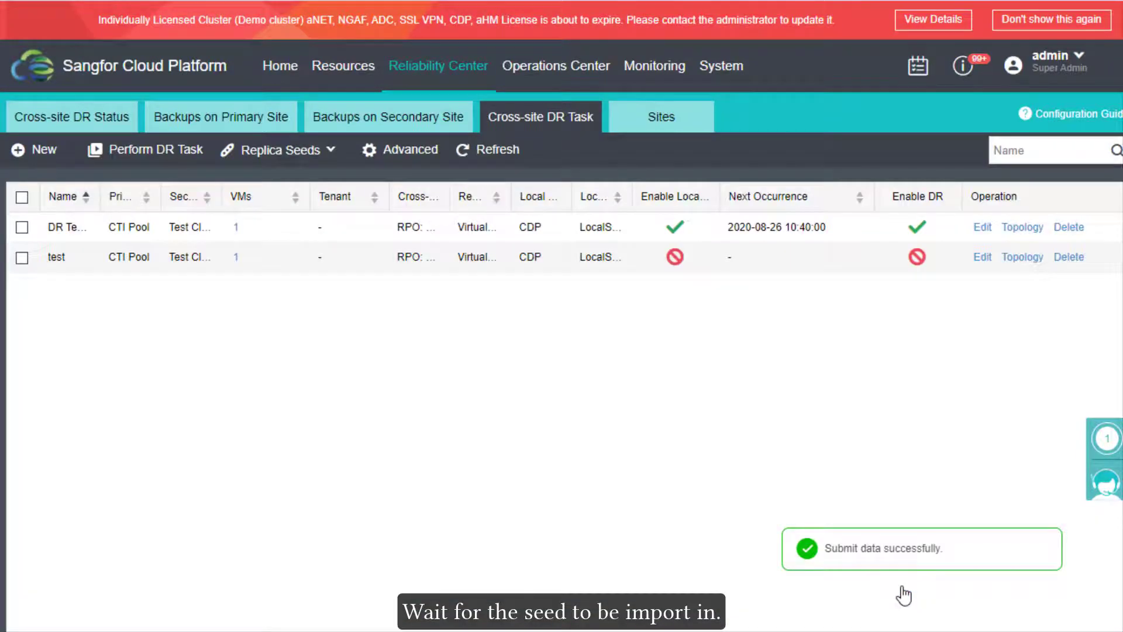